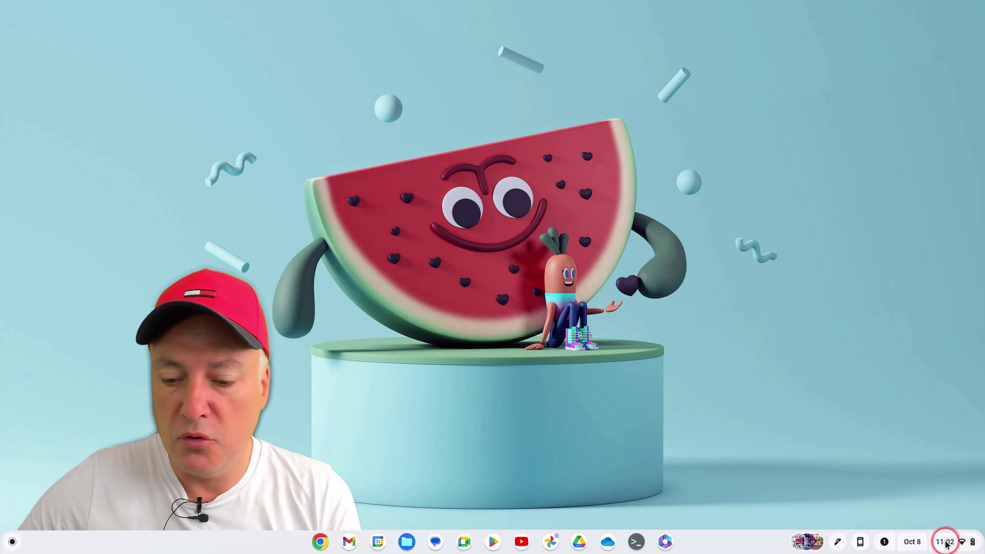
# Check the ChromeOS version information in system Settings, then close Settings.
pyautogui.click(946, 542)
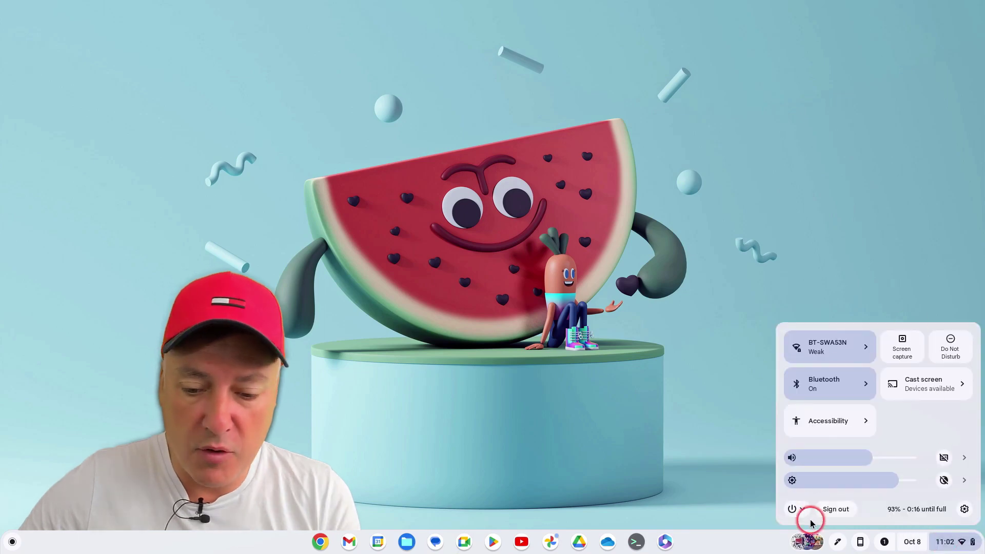
pyautogui.click(947, 544)
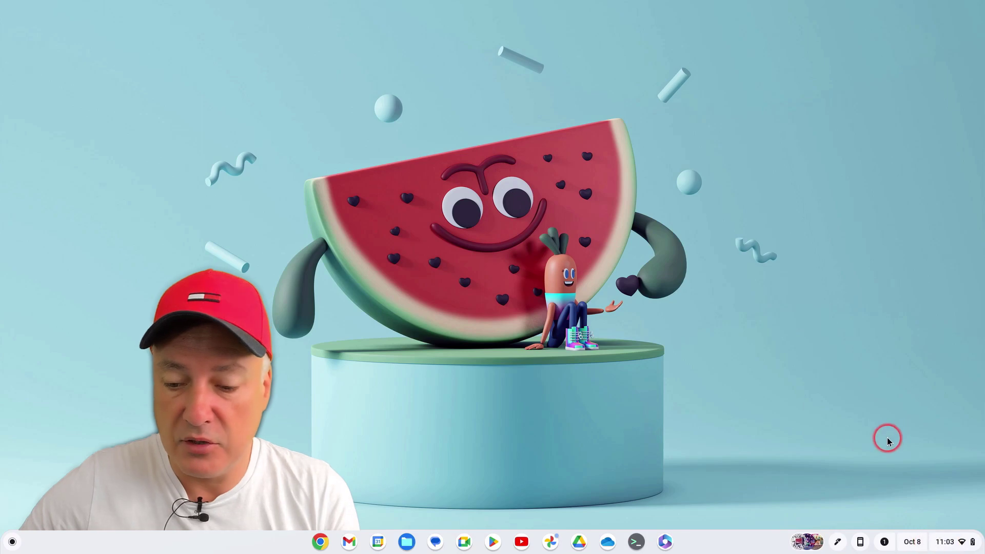
pyautogui.click(947, 543)
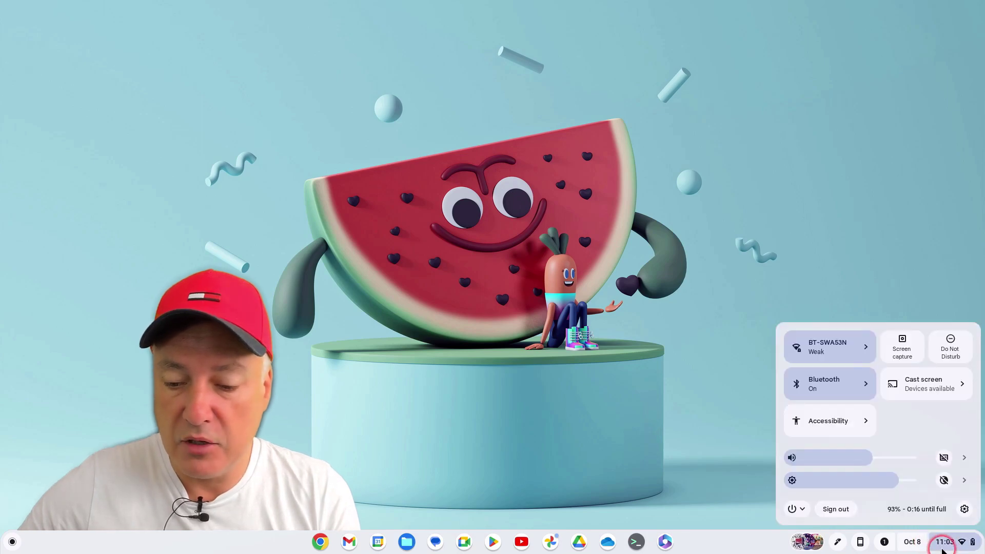
pyautogui.click(965, 509)
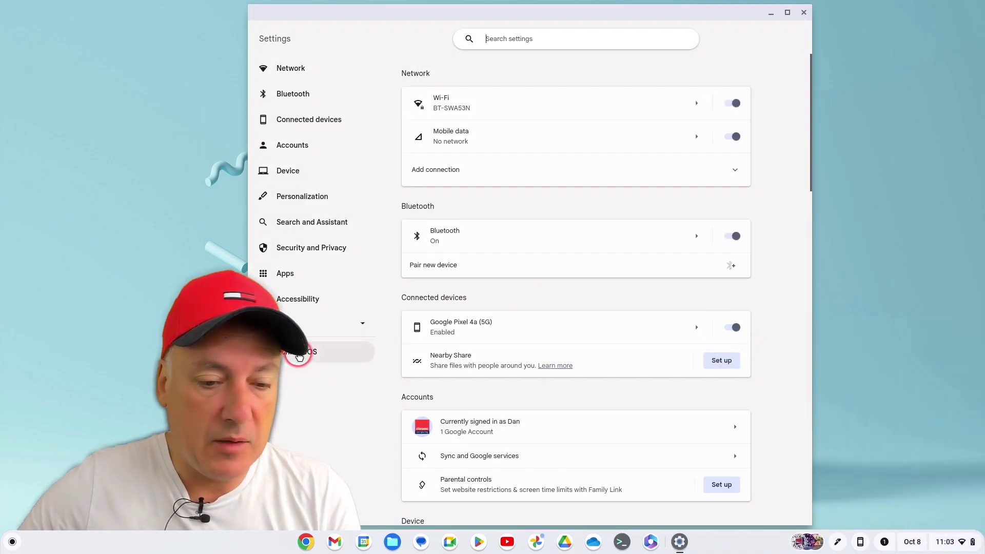
pyautogui.click(299, 354)
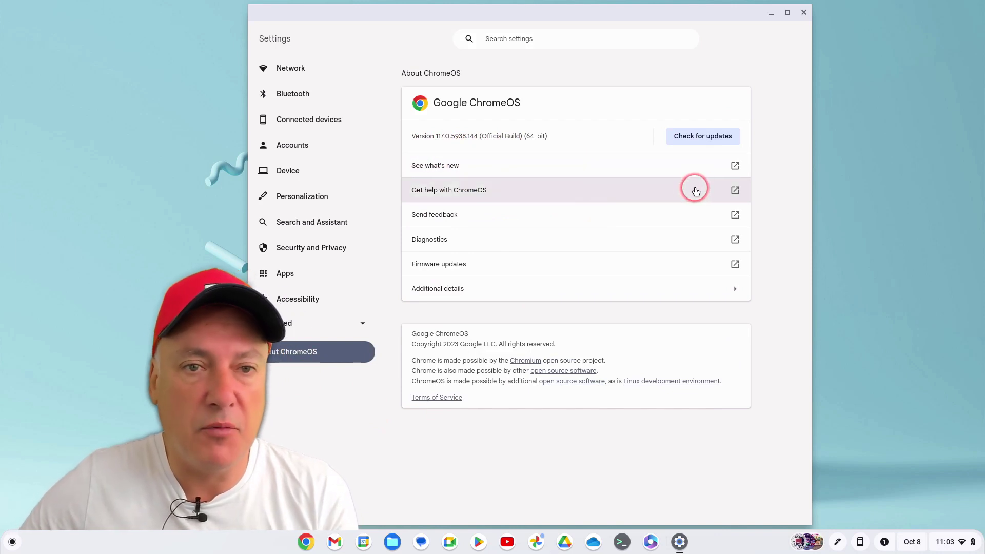
pyautogui.moveTo(812, 156); pyautogui.dragTo(814, 157)
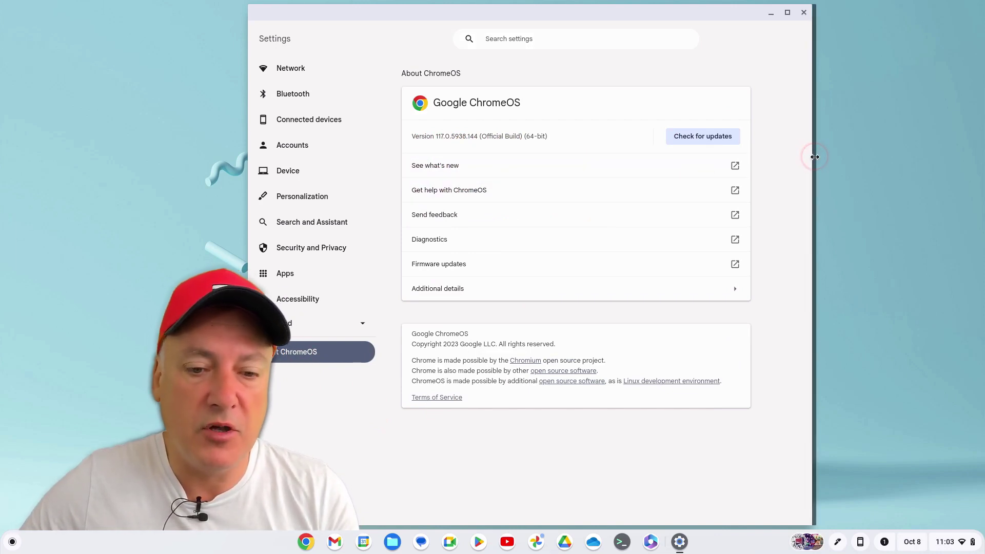
pyautogui.moveTo(814, 157); pyautogui.dragTo(815, 160)
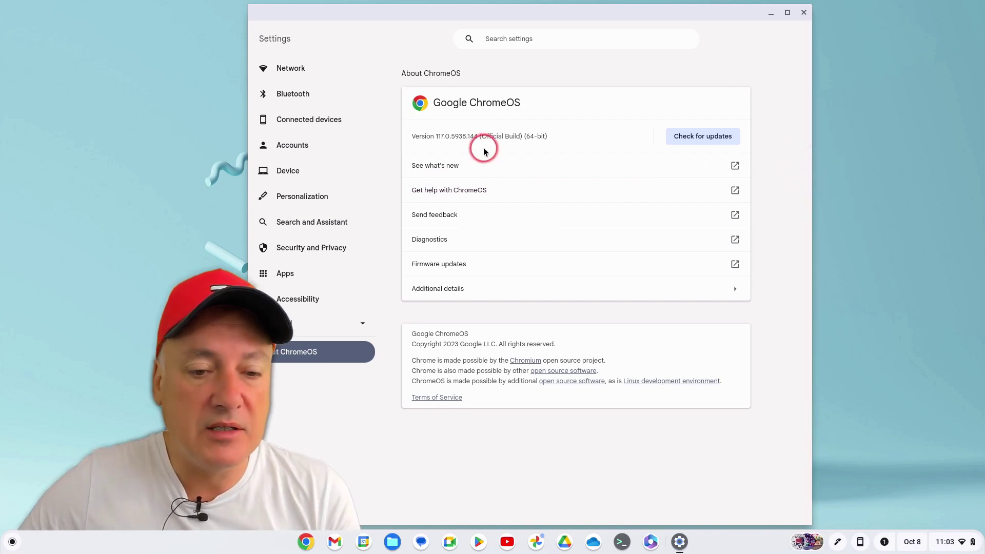
pyautogui.click(803, 13)
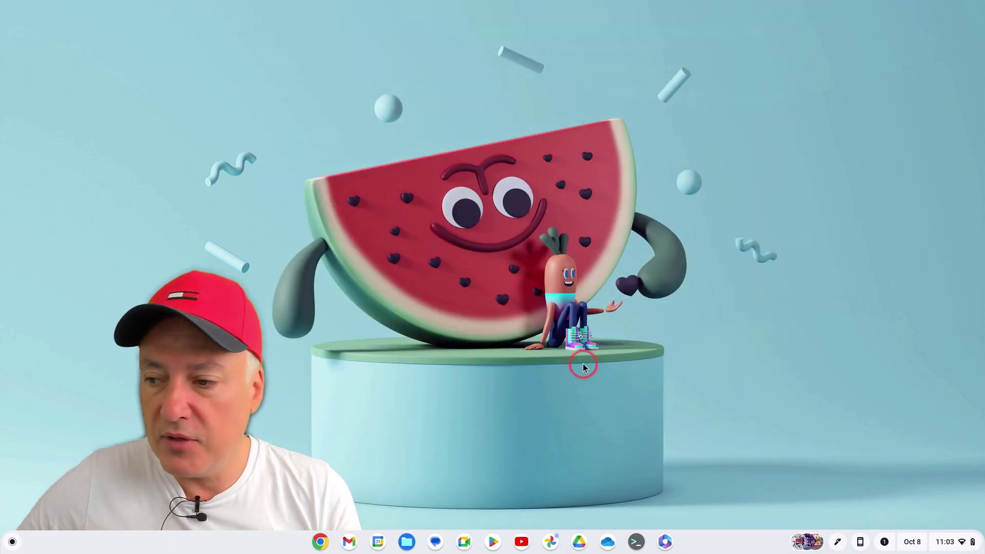
# Launch Chrome, load chrome://flags and filter the flags with 'bore'.
pyautogui.click(320, 542)
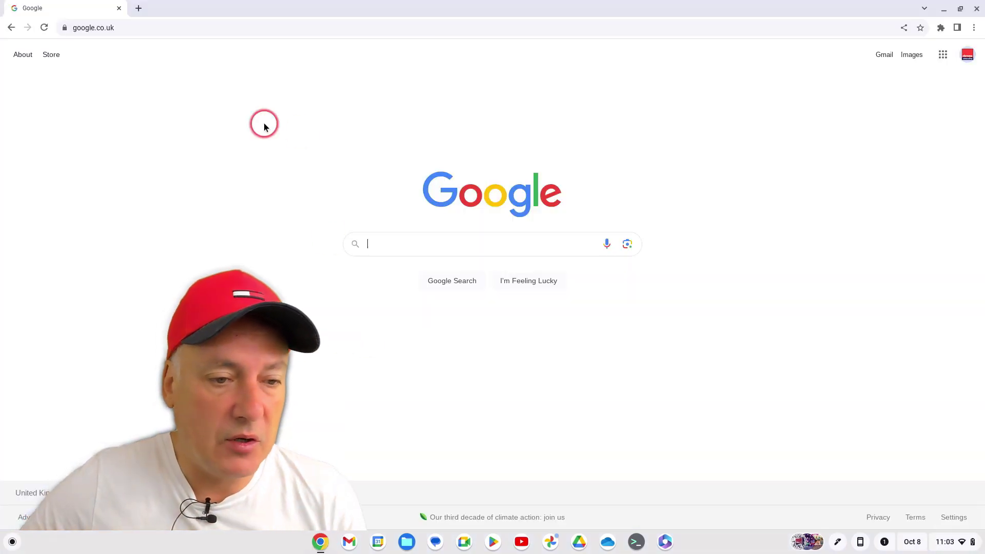
pyautogui.click(271, 30)
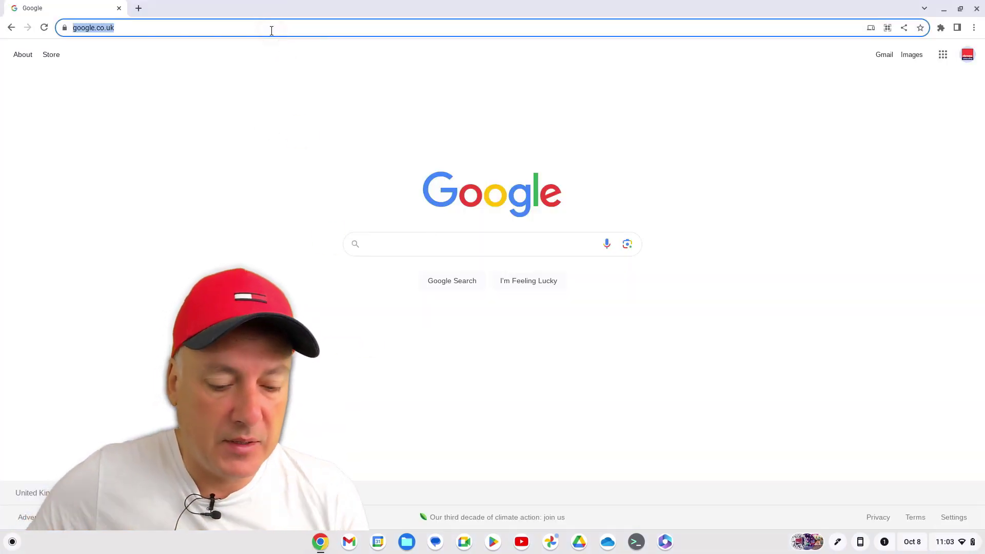
pyautogui.write('chrome')
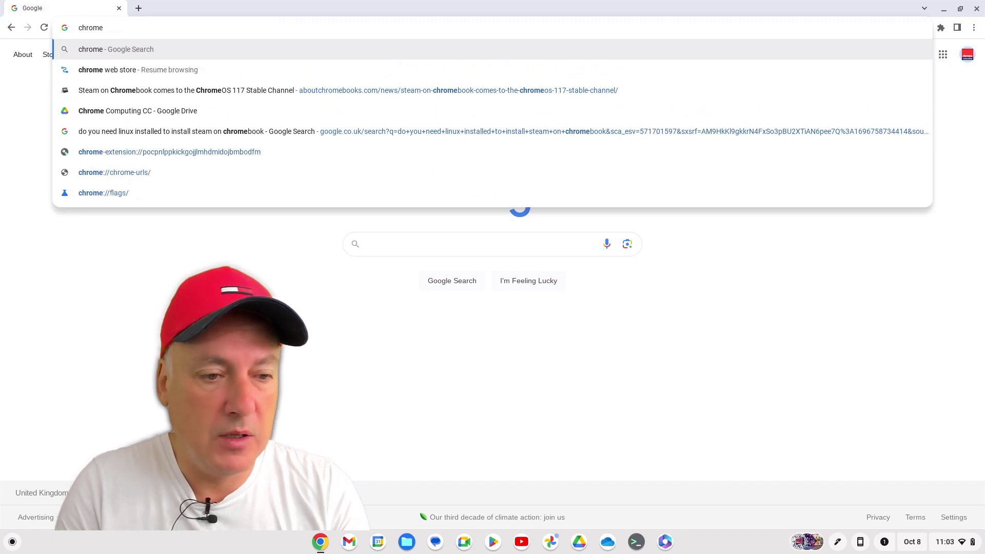
pyautogui.write('://')
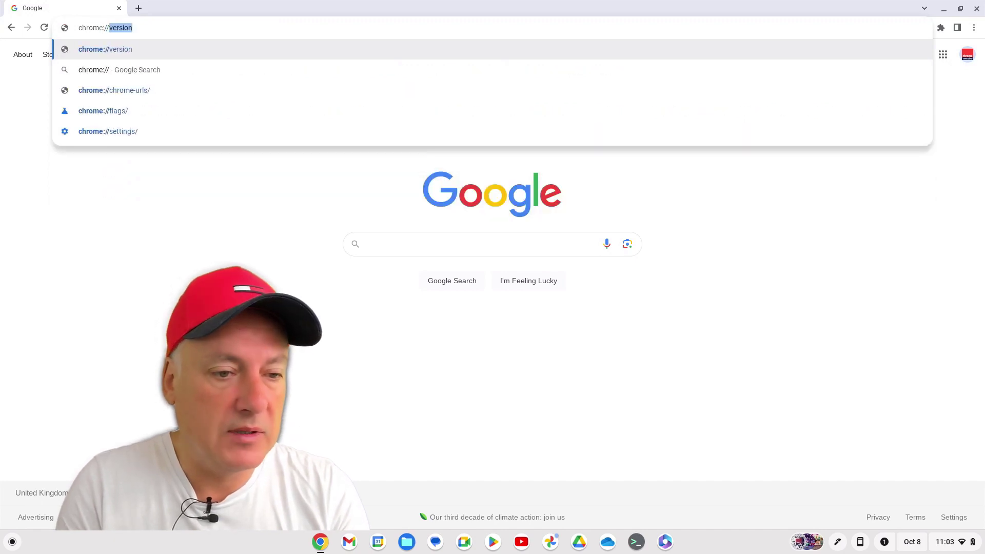
pyautogui.write('flags')
pyautogui.press('Return')
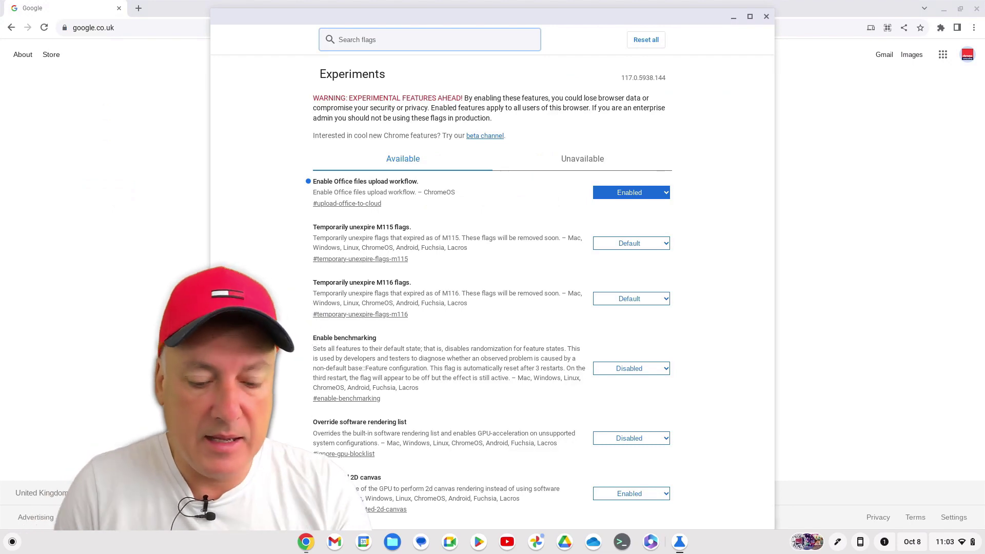
pyautogui.write('bo')
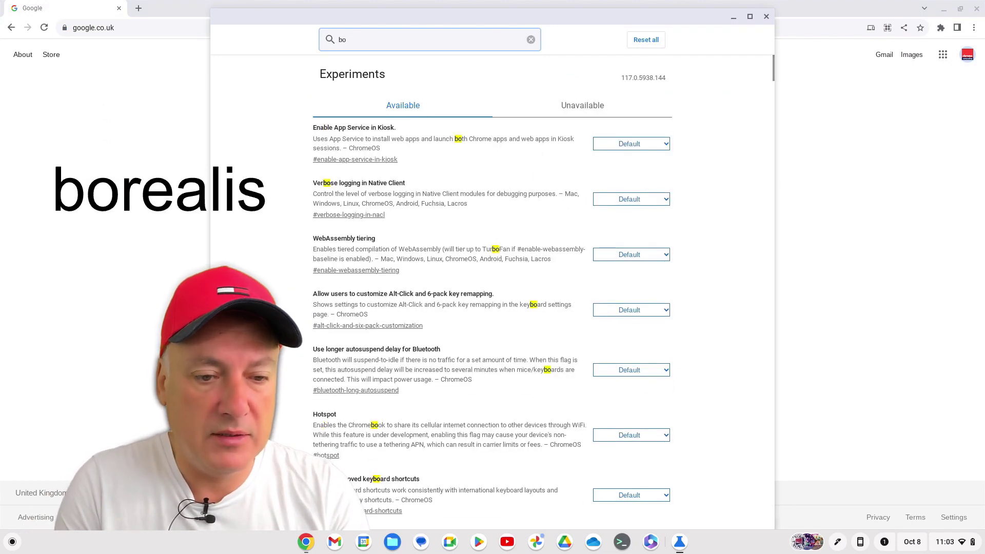
pyautogui.write('r')
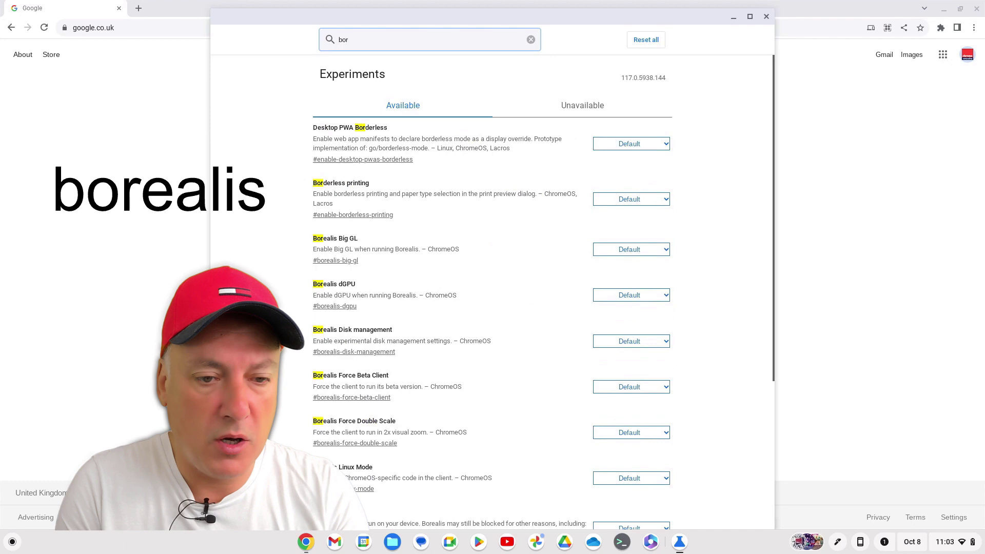
pyautogui.write('ealis')
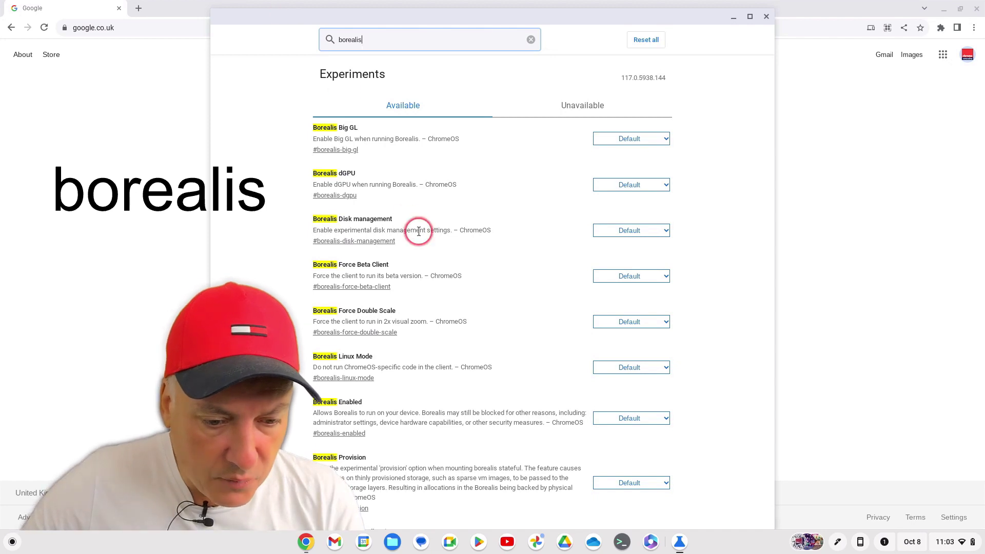
# Set the Borealis Enabled flag to Enabled and restart the Chromebook to apply it.
pyautogui.scroll(-1, 513, 249)
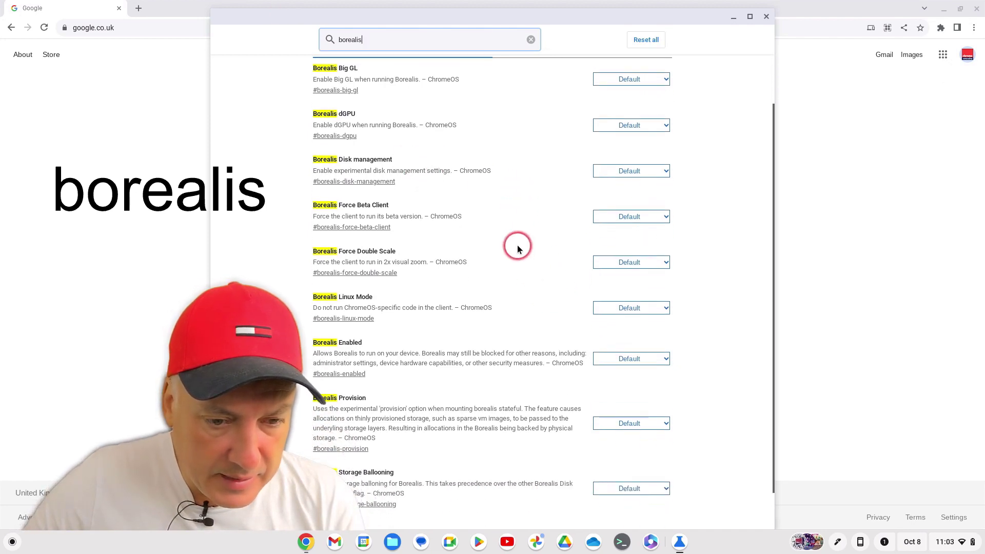
pyautogui.scroll(1, 519, 240)
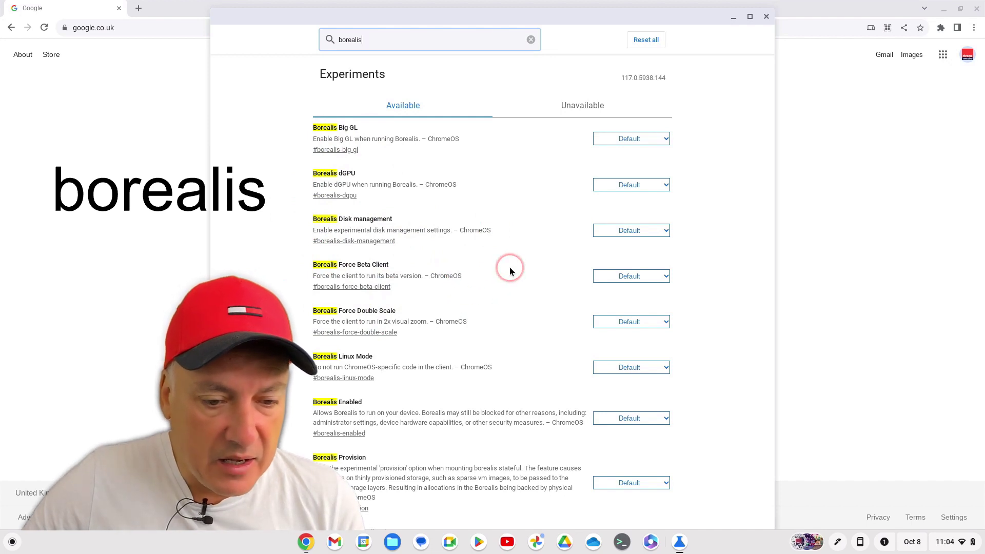
pyautogui.scroll(-3, 511, 271)
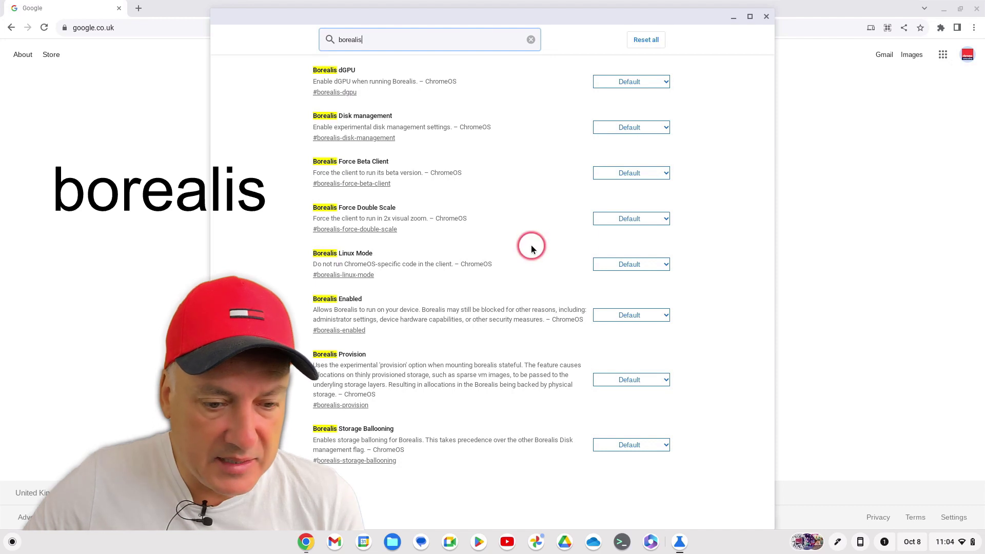
pyautogui.scroll(3, 532, 243)
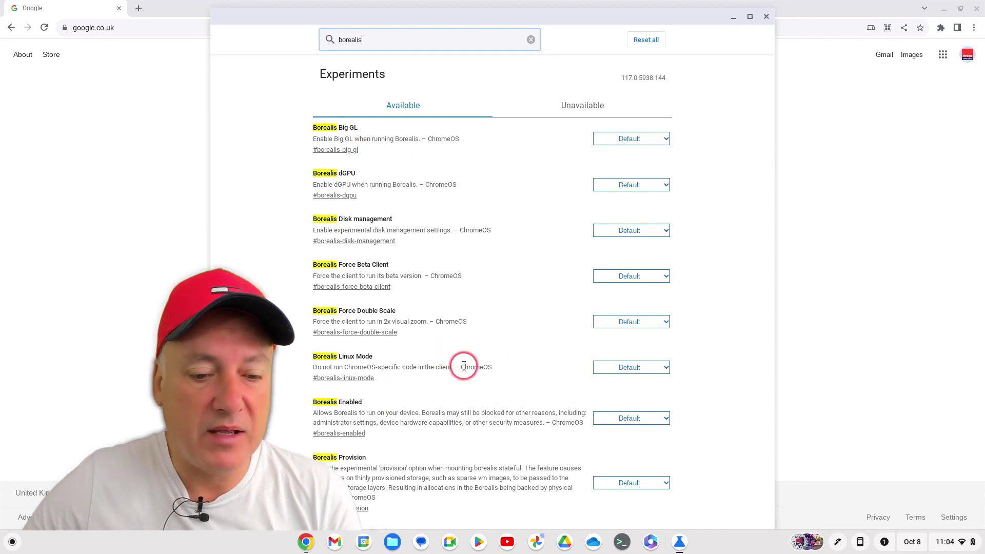
pyautogui.scroll(-3, 487, 345)
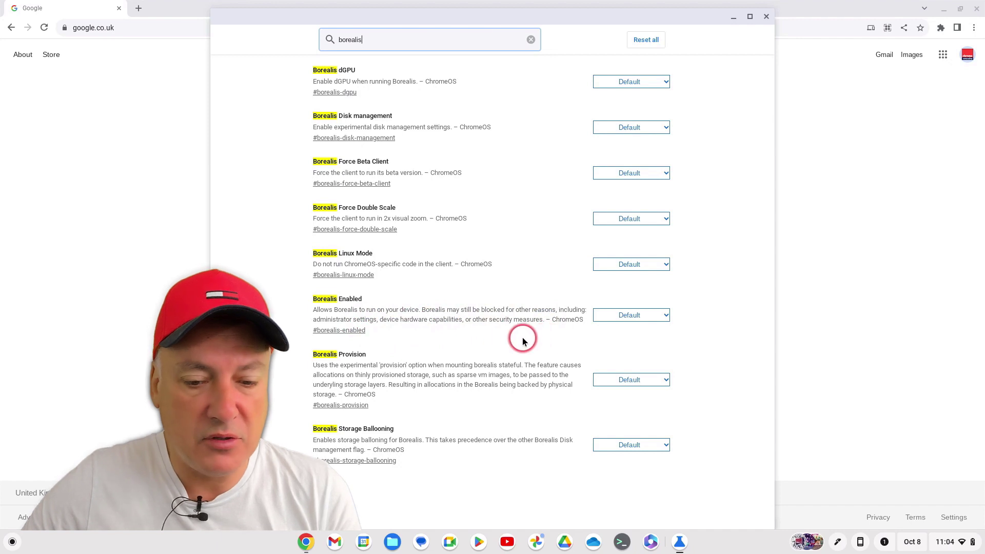
pyautogui.click(660, 320)
pyautogui.click(627, 347)
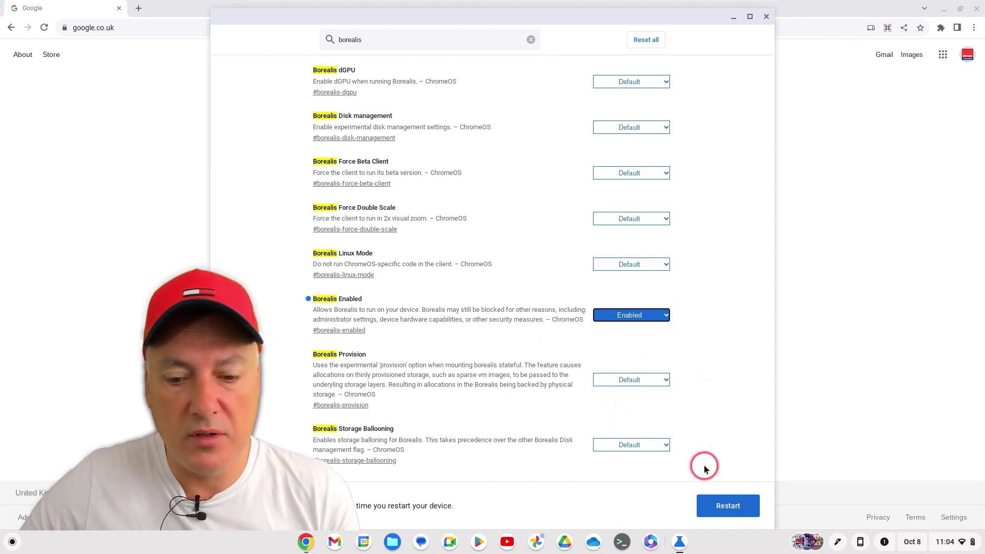
pyautogui.click(728, 508)
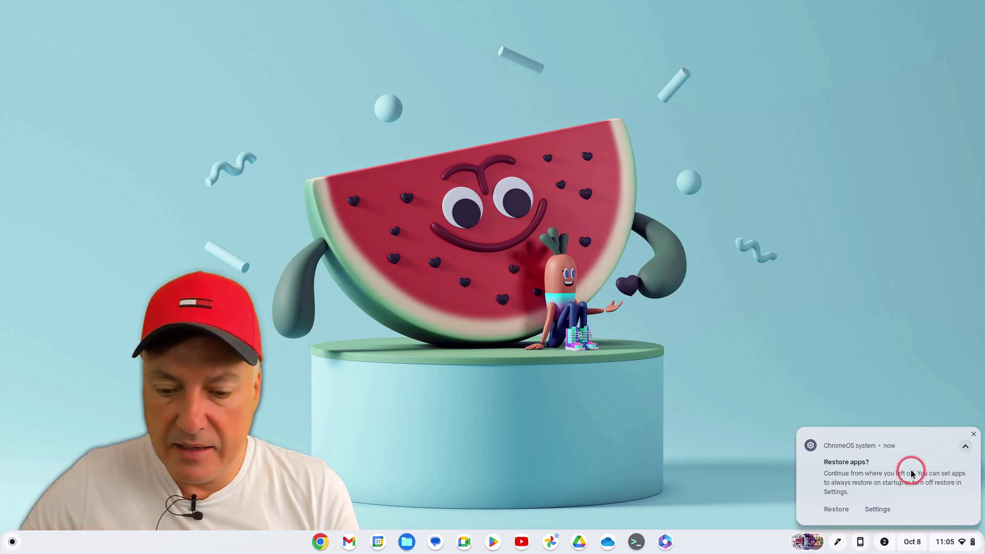
# Dismiss the restore-apps notice and start Steam Installer from a 'steam' launcher search.
pyautogui.click(974, 434)
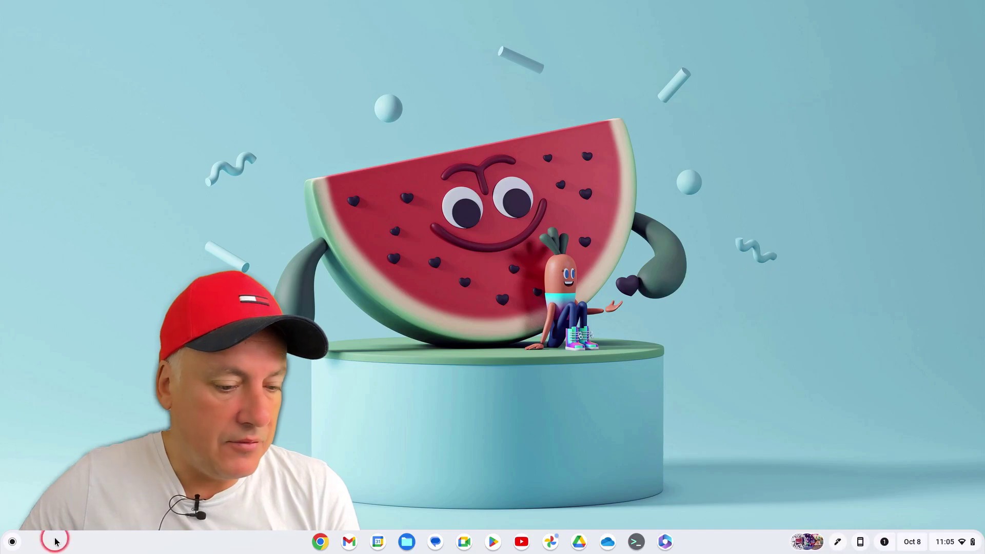
pyautogui.click(10, 543)
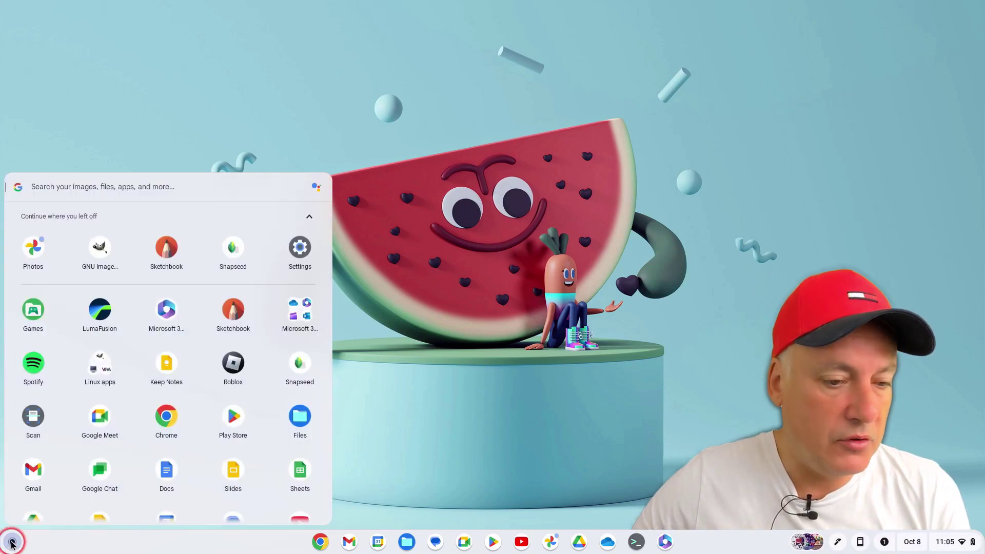
pyautogui.write('s')
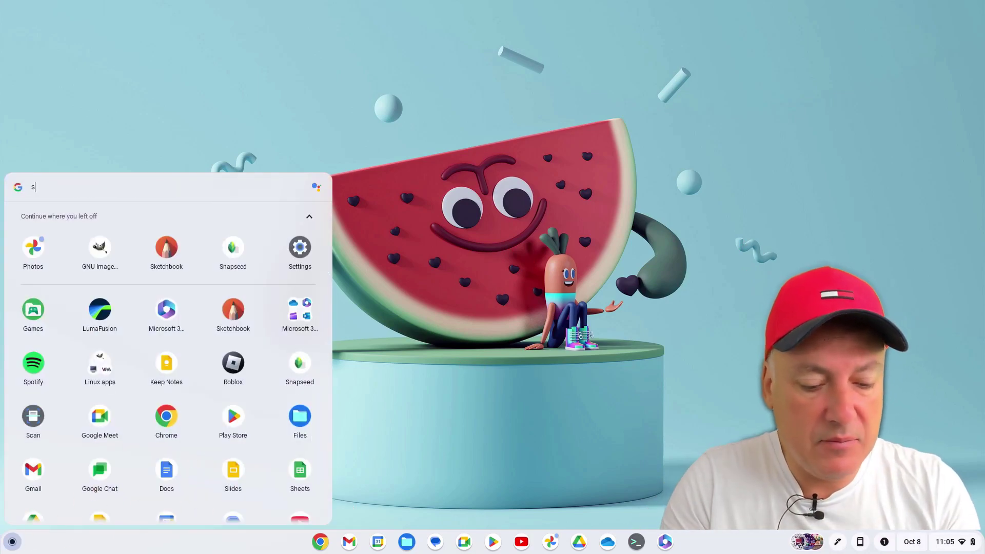
pyautogui.write('team')
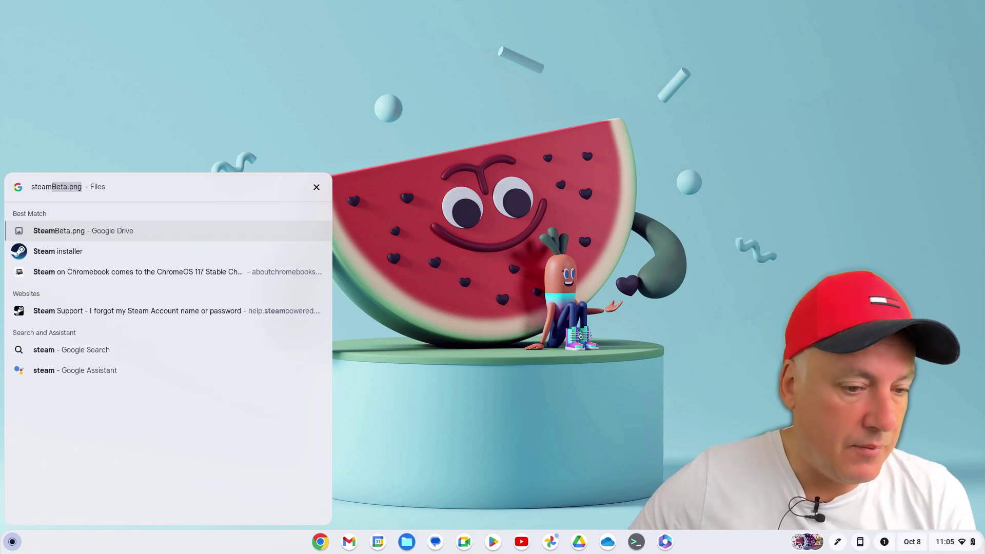
pyautogui.click(59, 254)
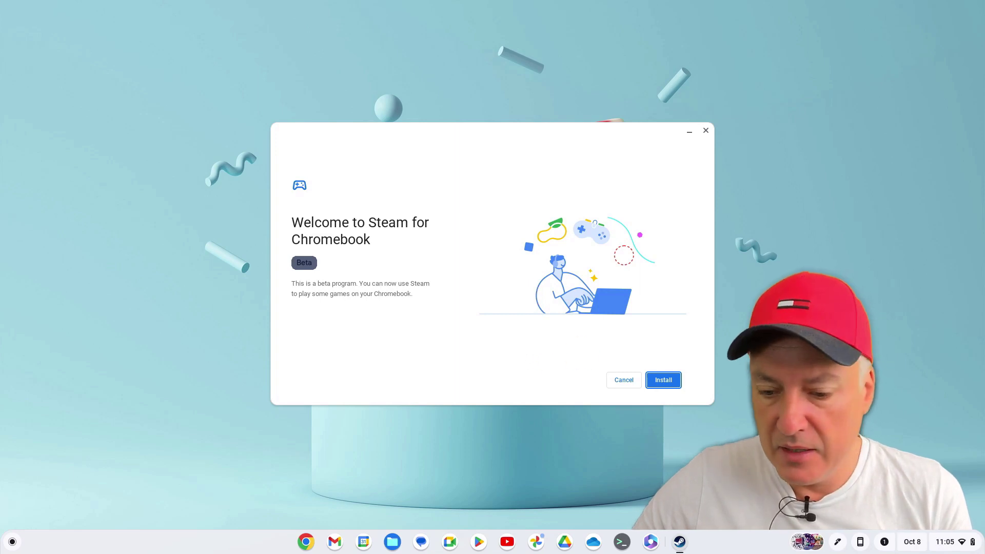
pyautogui.click(947, 544)
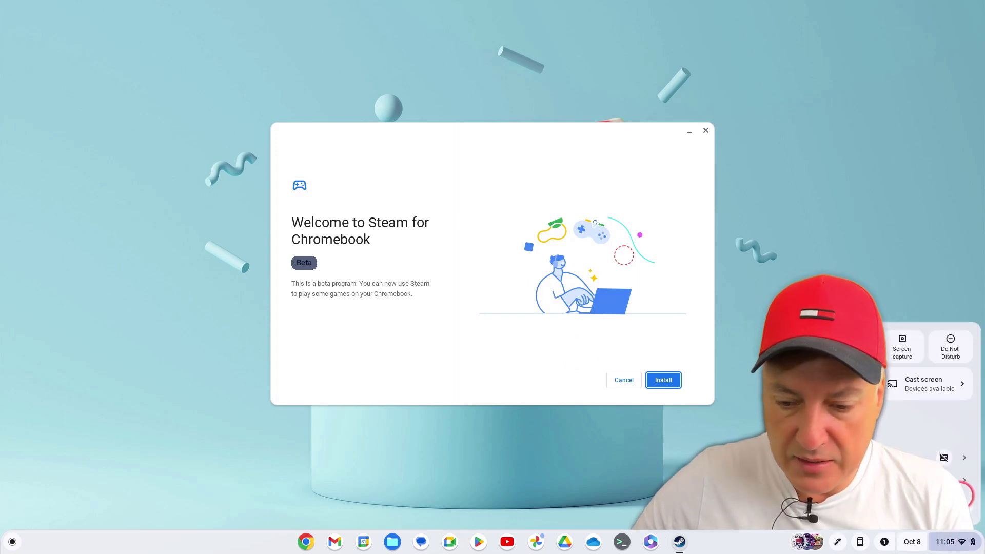
pyautogui.click(967, 511)
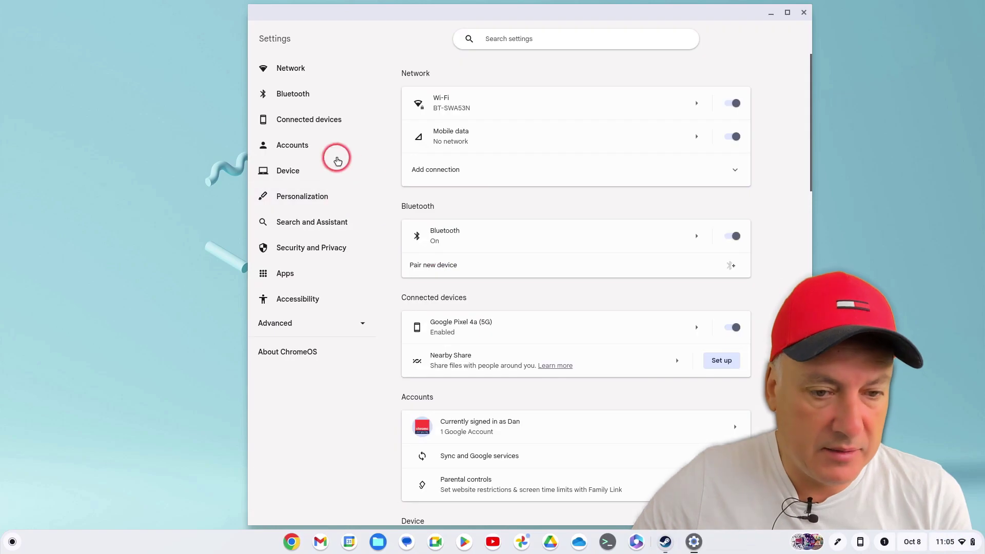
pyautogui.click(289, 353)
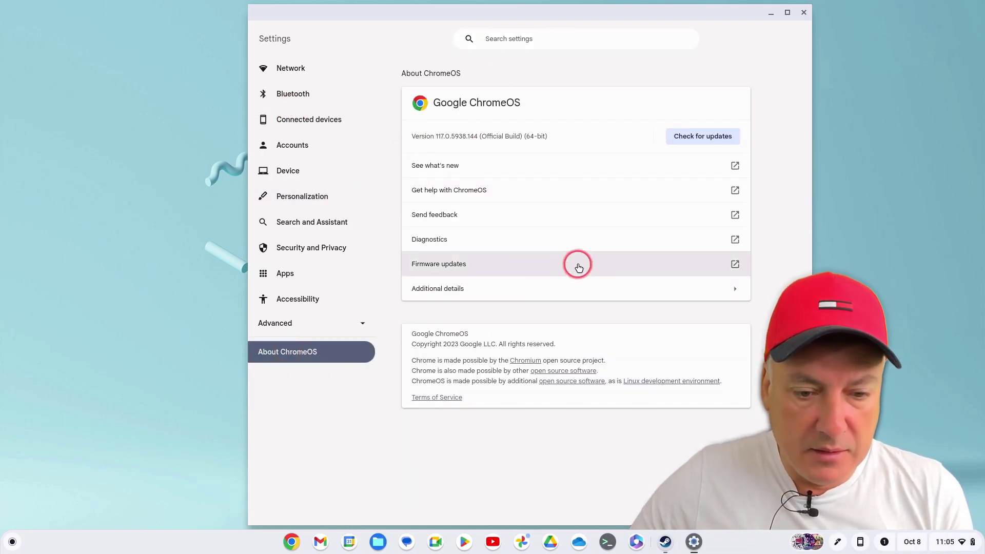
pyautogui.click(580, 291)
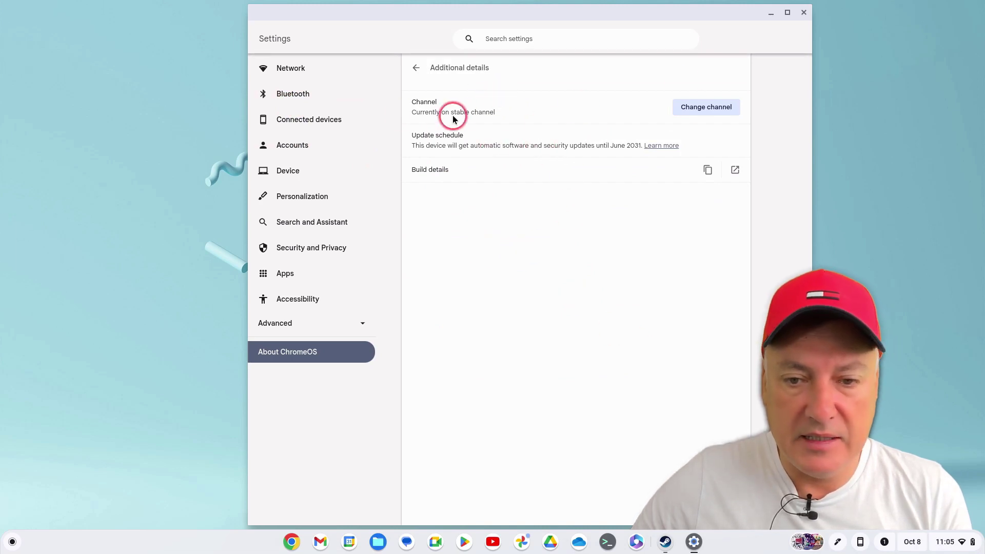
pyautogui.click(804, 12)
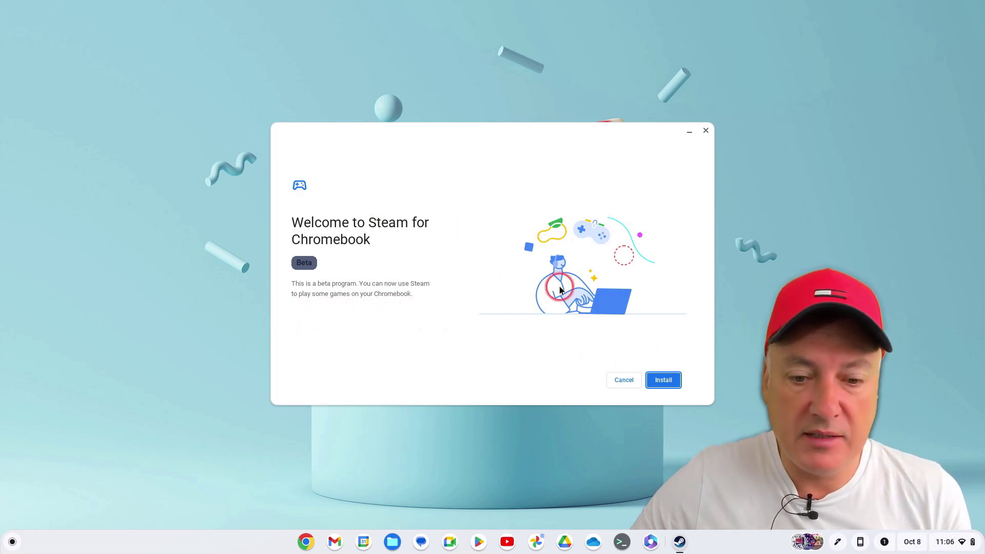
# Install Steam for Chromebook from the Welcome dialog and let setup finish.
pyautogui.click(669, 382)
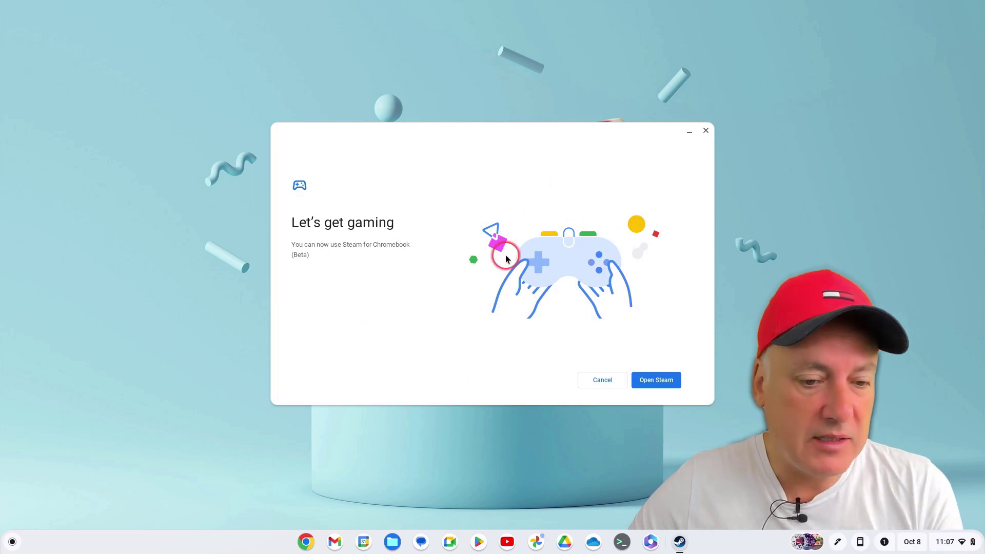
# Open Steam from the Let's get gaming dialog so its sign-in window loads.
pyautogui.click(661, 378)
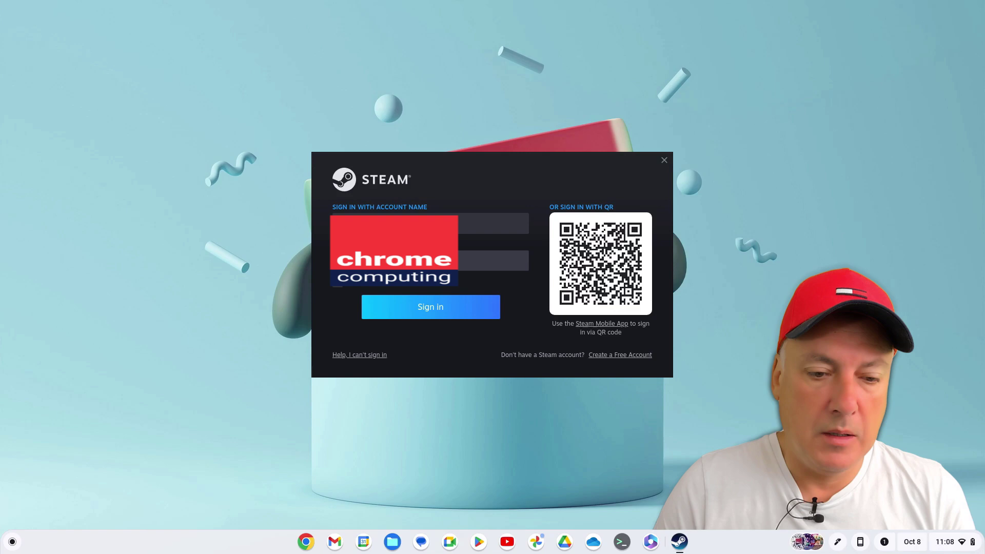
# Sign in with the entered Steam account name and password.
pyautogui.click(427, 306)
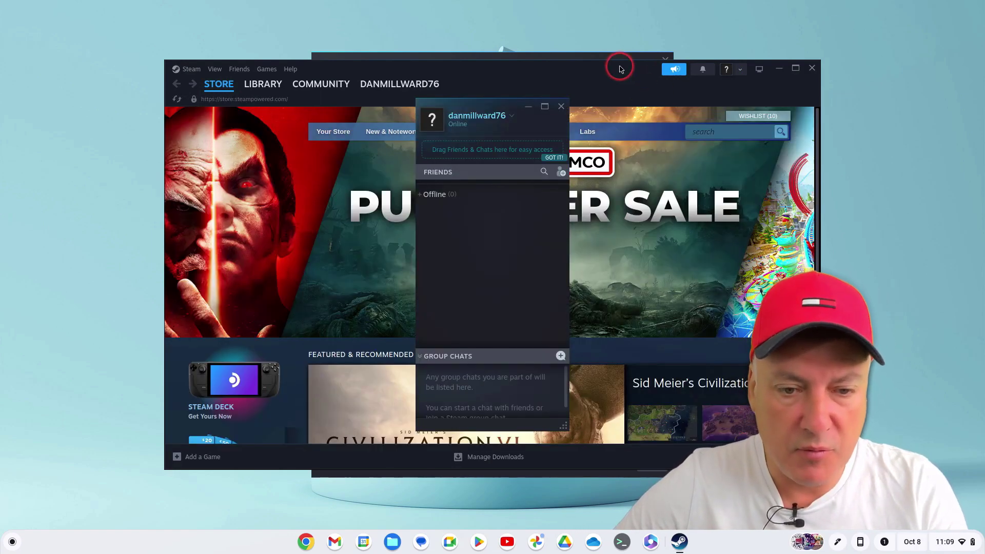
# Close the Halloween promotion and friends list, then maximize the Steam store window.
pyautogui.moveTo(620, 69); pyautogui.dragTo(659, 231)
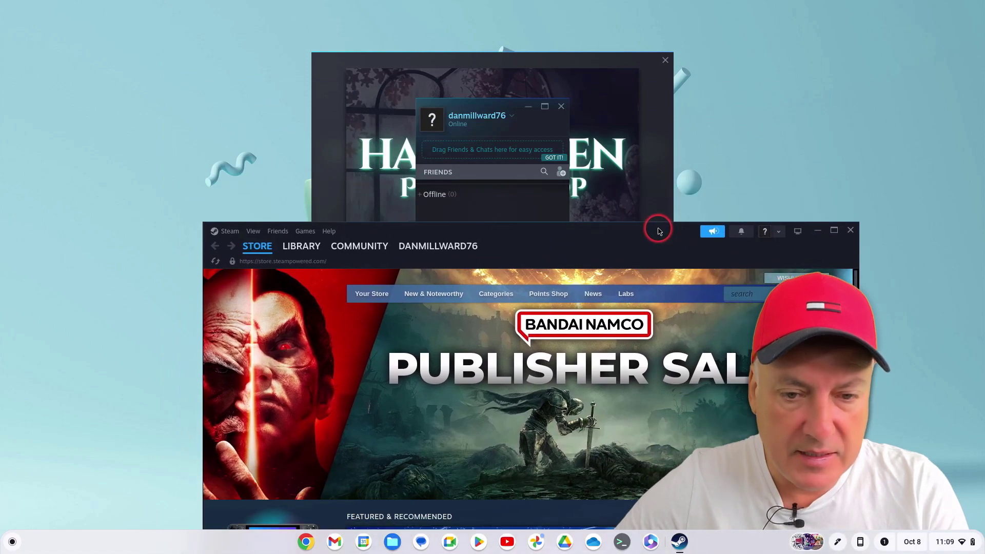
pyautogui.click(624, 112)
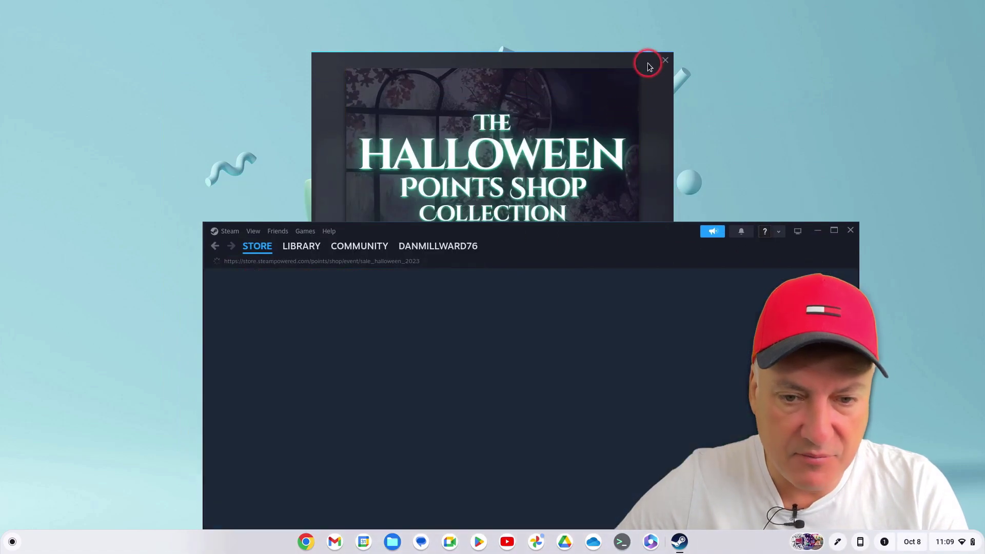
pyautogui.click(665, 60)
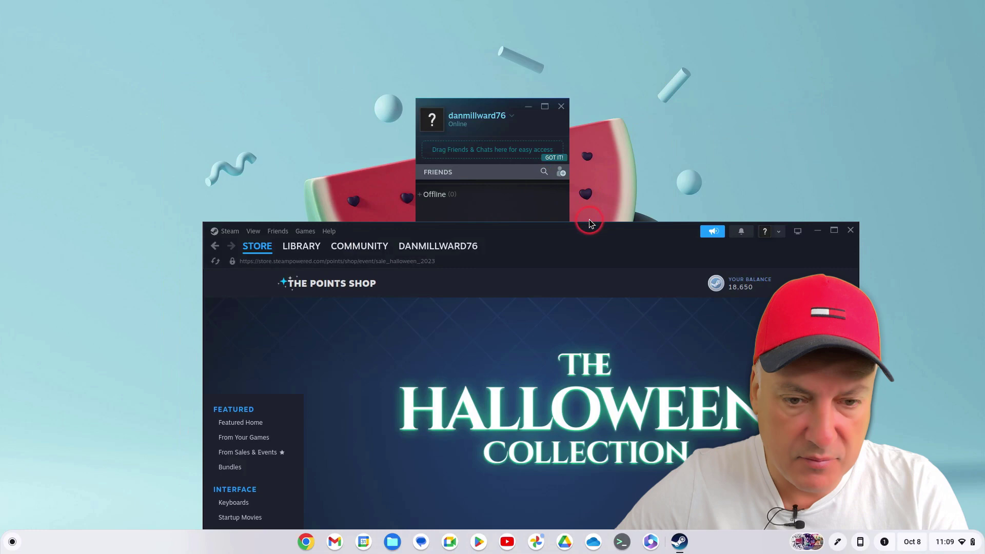
pyautogui.click(561, 105)
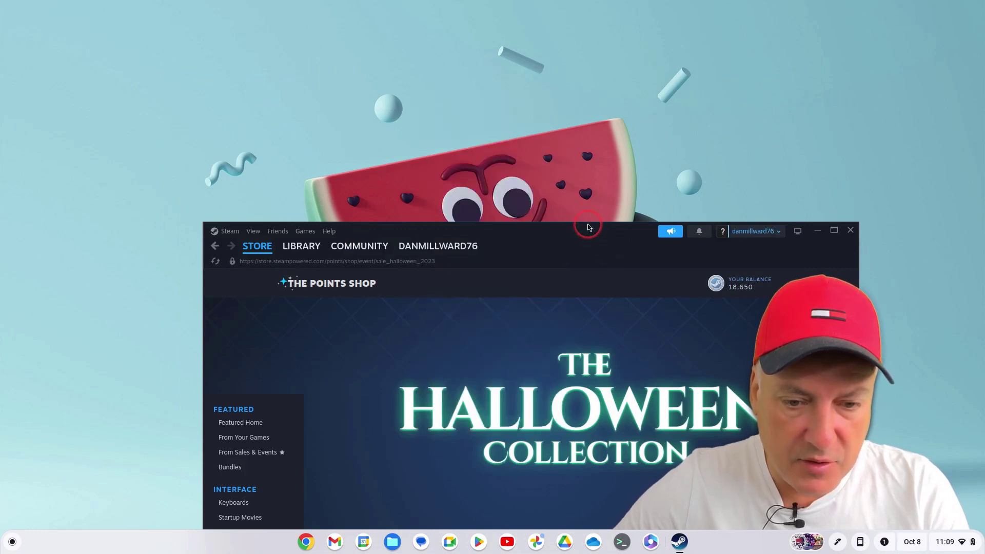
pyautogui.moveTo(585, 224); pyautogui.dragTo(554, 43)
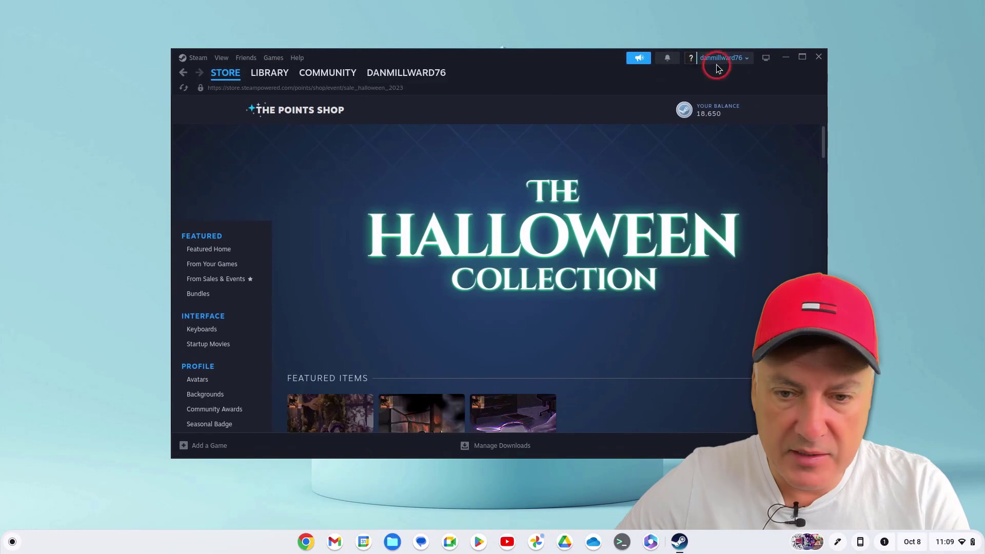
pyautogui.click(804, 54)
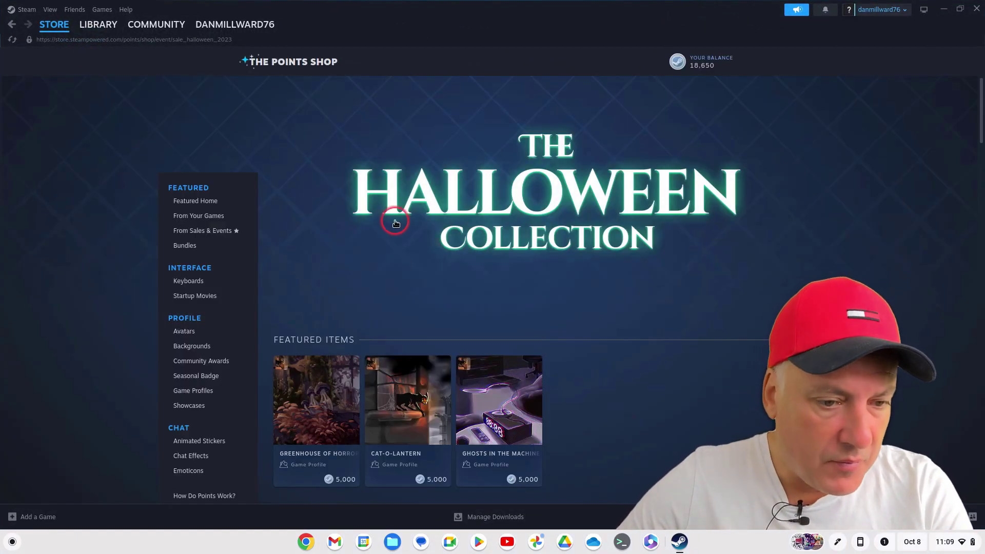
# Switch Steam to its Library, then launch the Files app on My files.
pyautogui.click(100, 26)
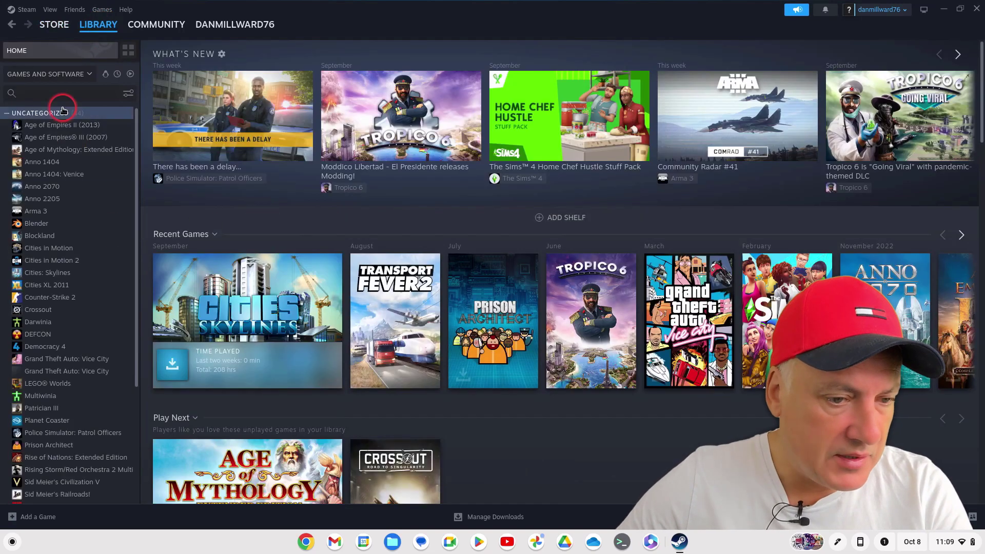
pyautogui.click(55, 124)
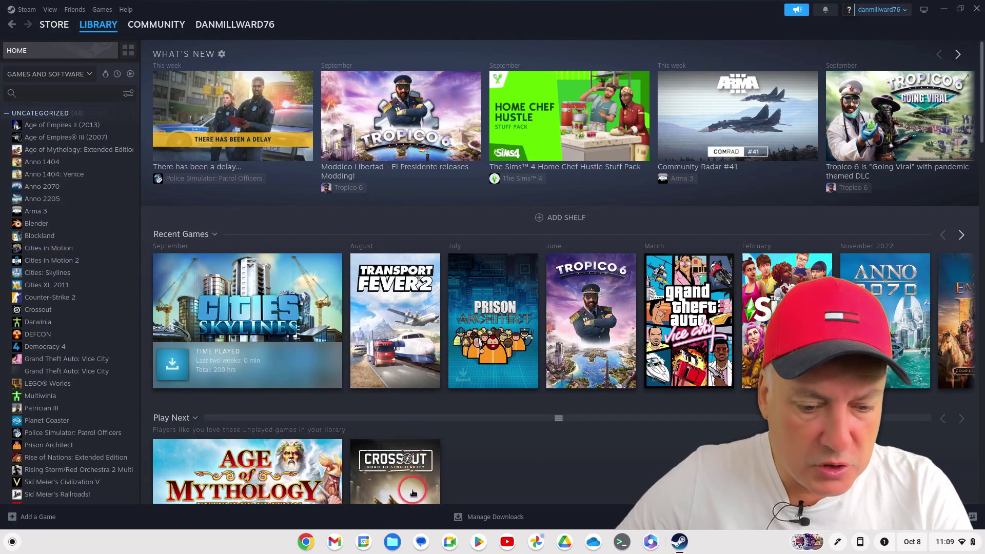
pyautogui.click(393, 543)
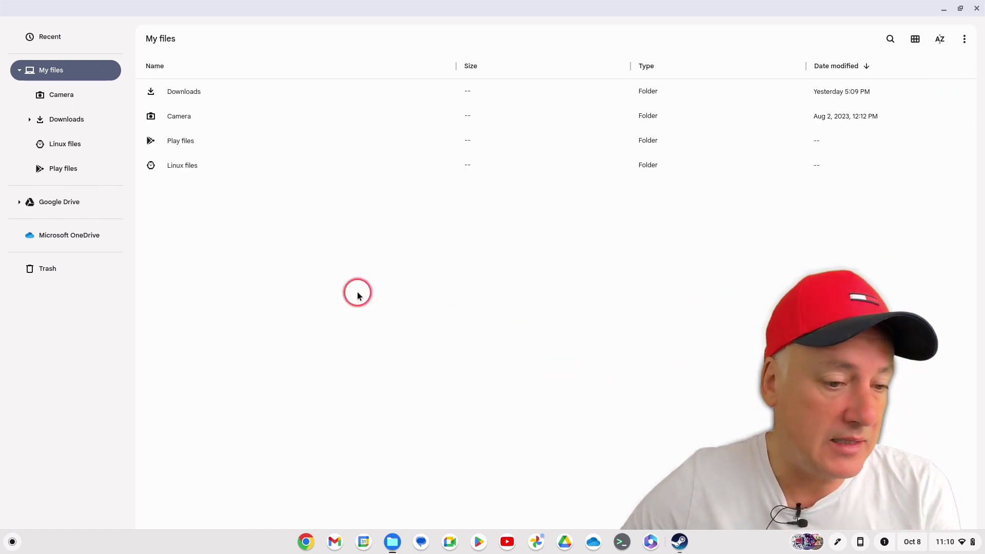
# Check the 90.0 GB Linux storage through Files' storage settings, then close Settings and Files.
pyautogui.click(964, 39)
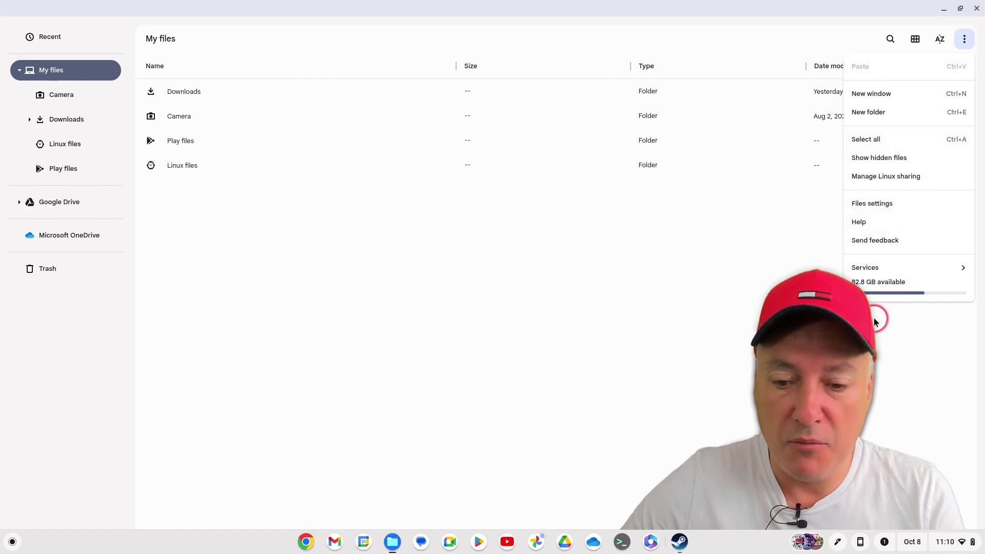
pyautogui.click(885, 291)
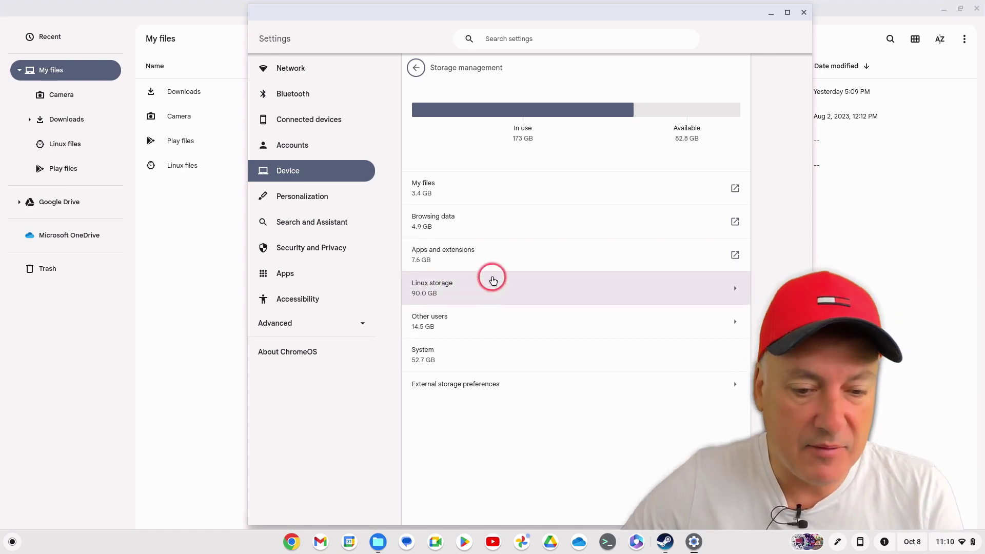
pyautogui.click(491, 282)
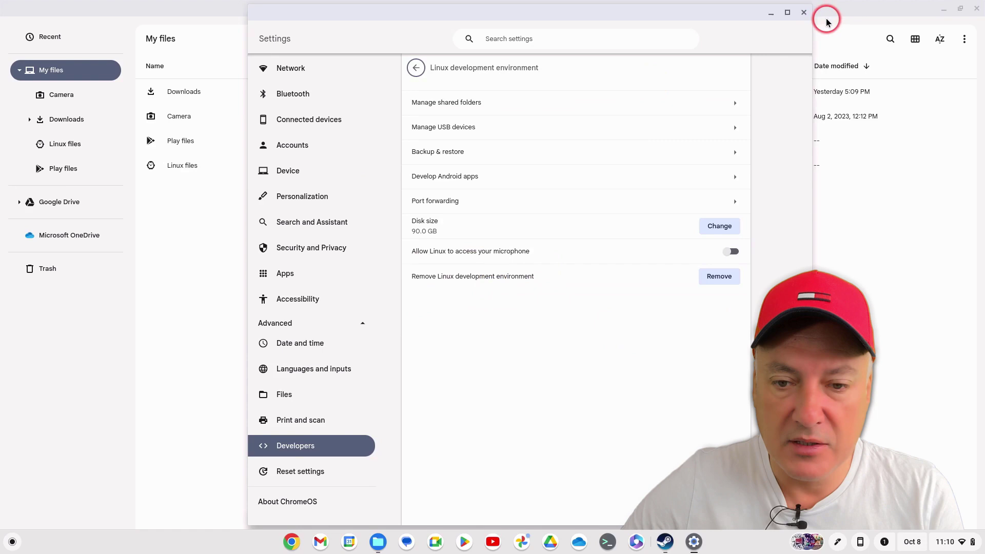
pyautogui.click(804, 12)
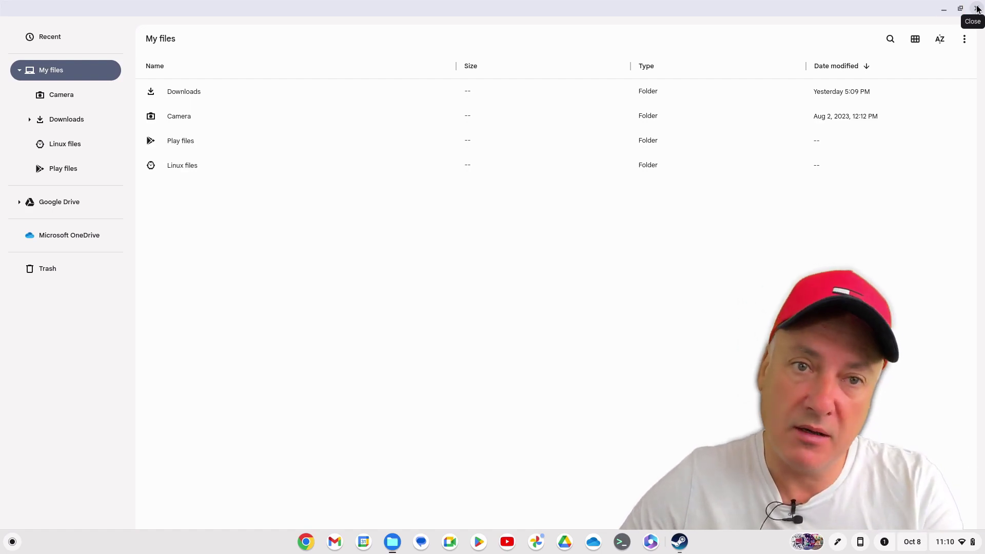
pyautogui.click(977, 9)
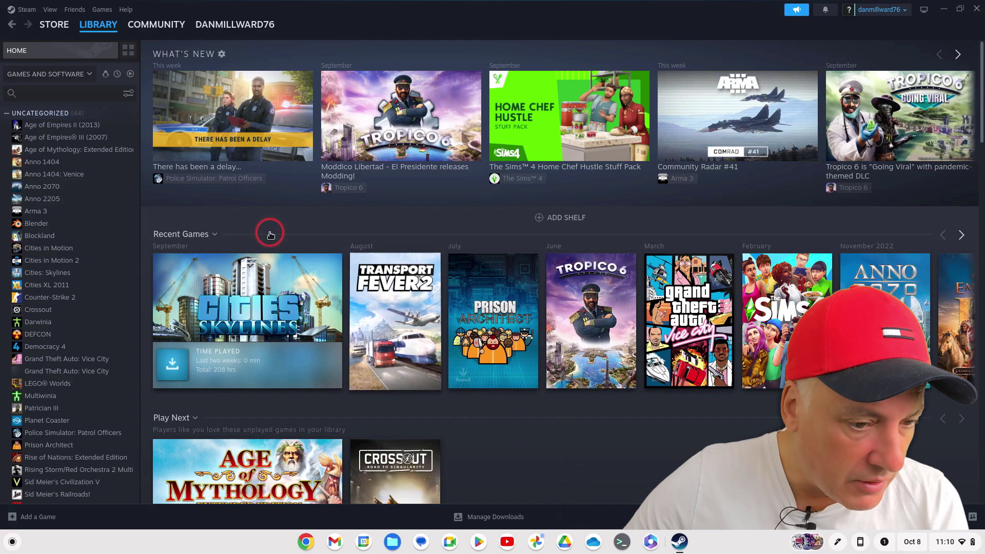
# Install Anno 2070 (4.37 GB) to /mnt/stateful from its game page, reaching the Ubisoft EULA.
pyautogui.click(47, 190)
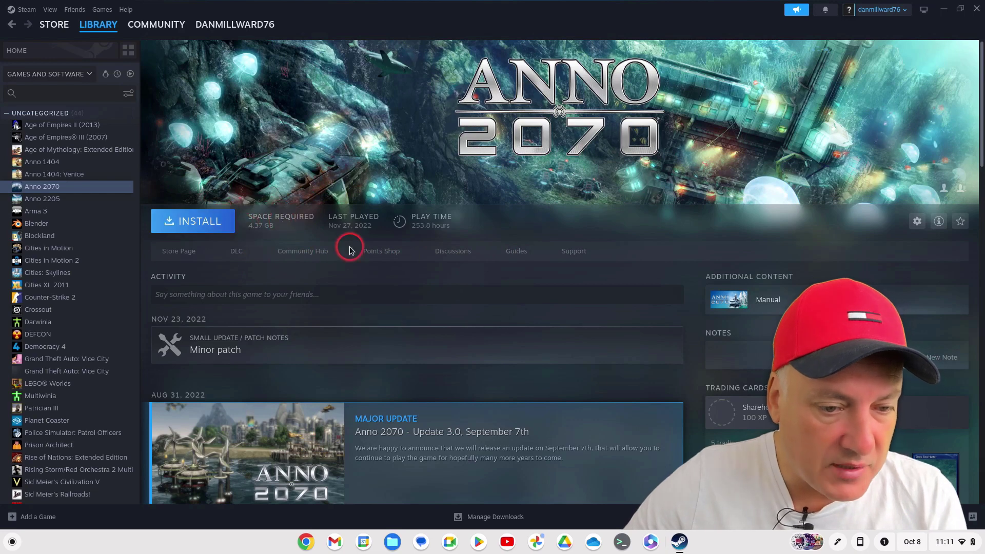
pyautogui.click(200, 224)
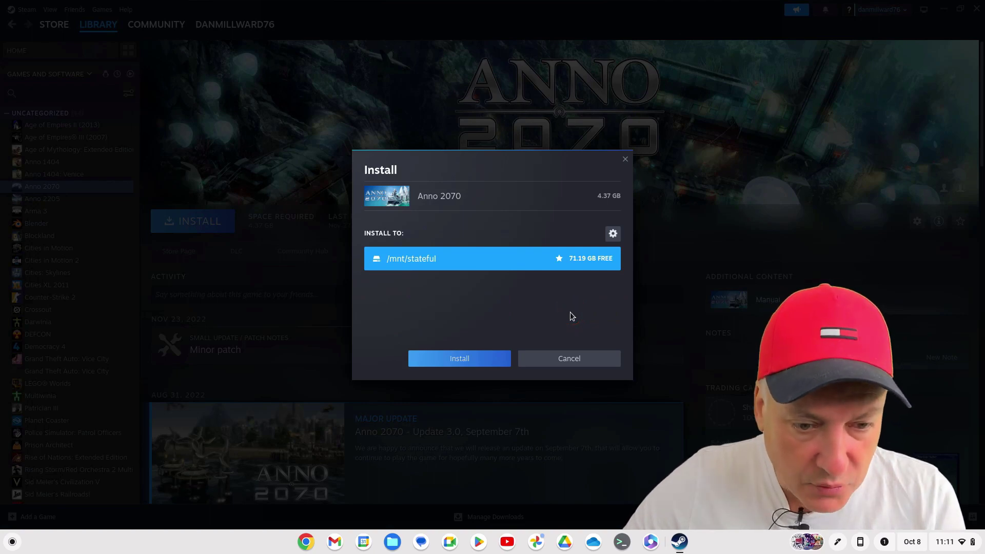
pyautogui.click(481, 316)
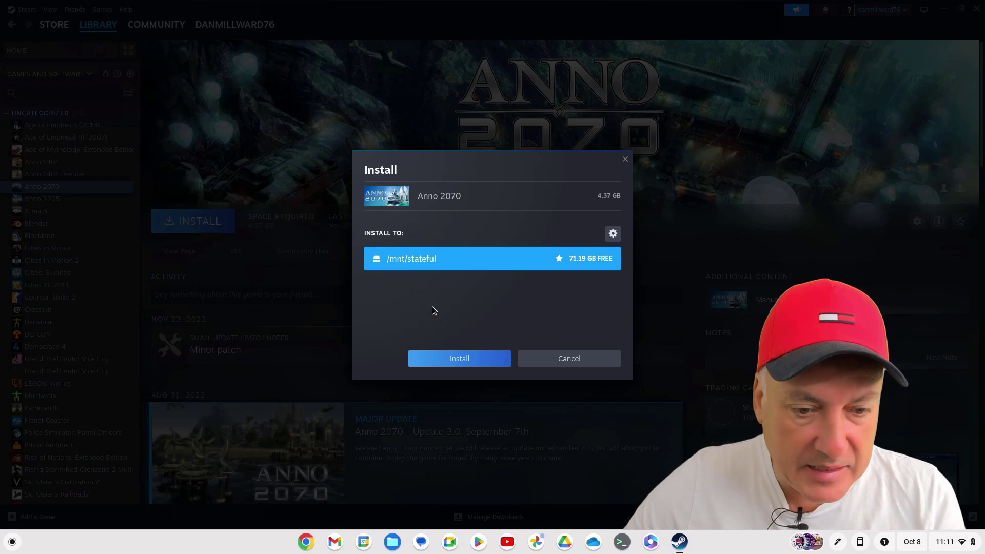
pyautogui.click(388, 265)
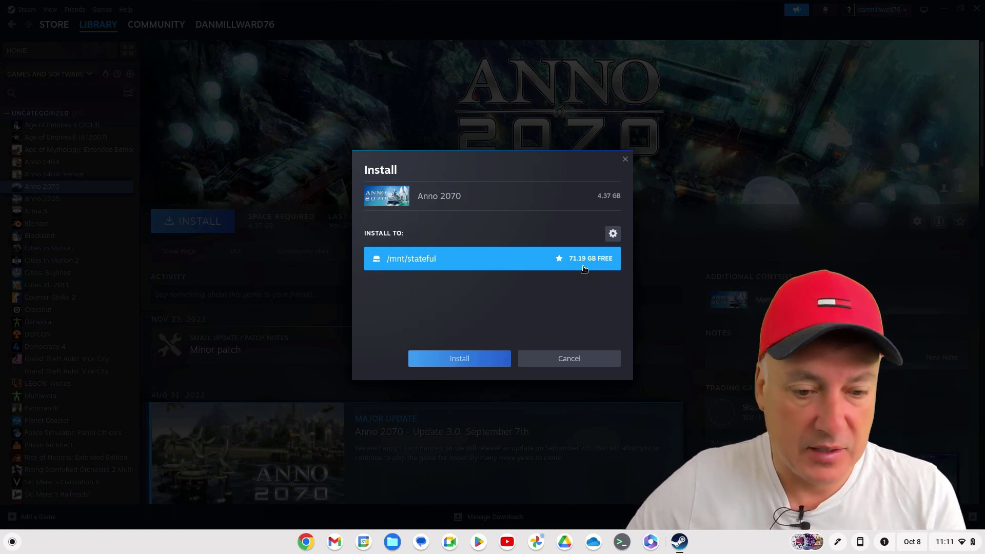
pyautogui.click(477, 363)
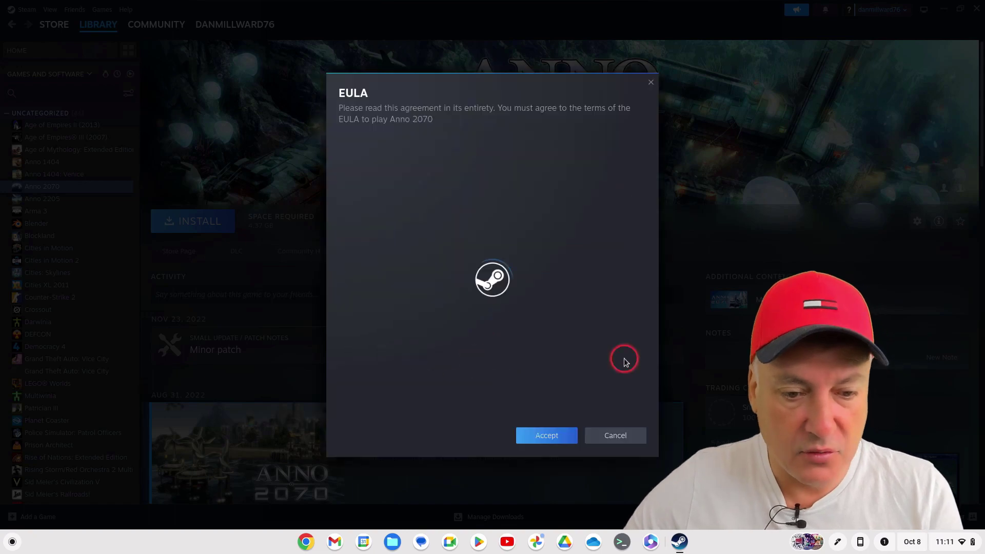
# Accept the Anno 2070 EULA and watch Downloads until all 4 items (3.5 GB) are complete.
pyautogui.click(543, 438)
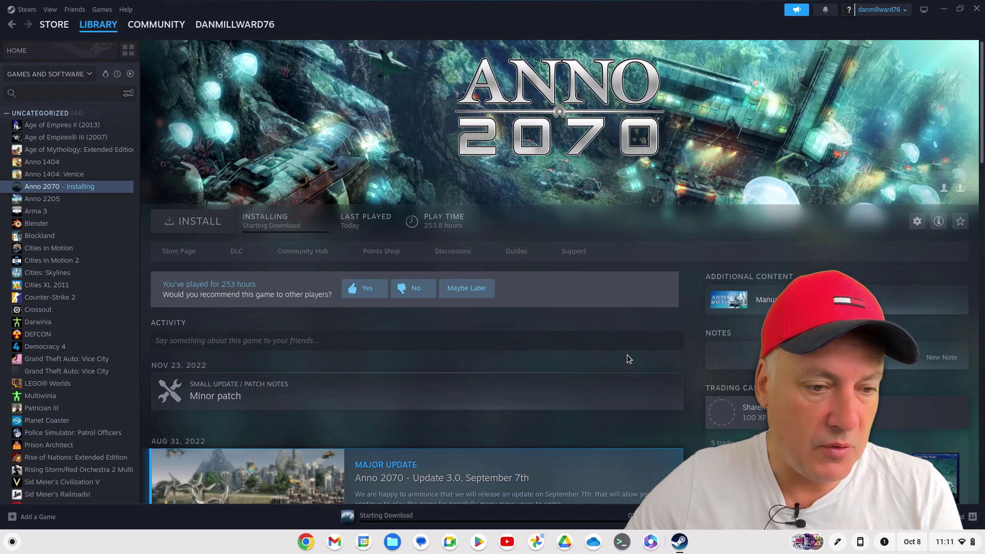
pyautogui.click(561, 328)
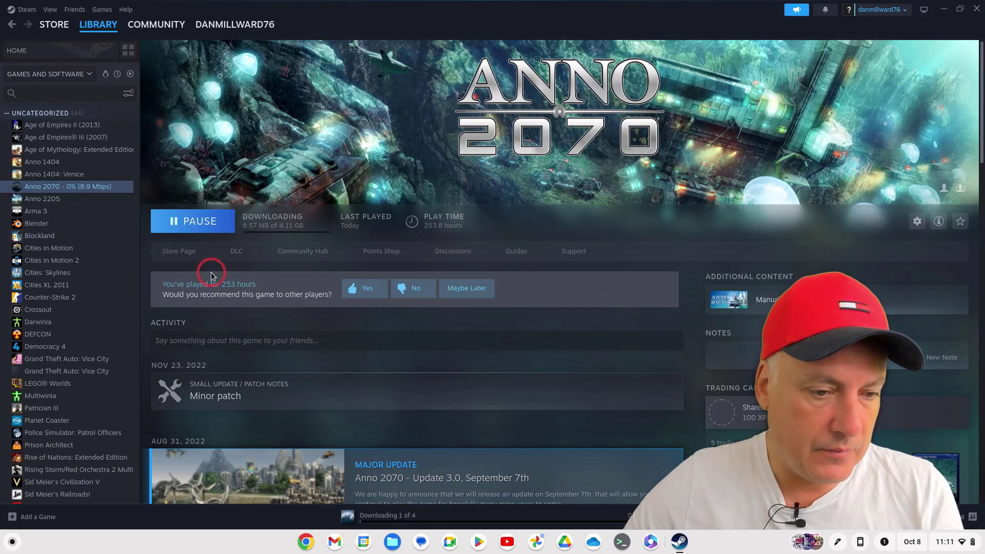
pyautogui.moveTo(94, 23)
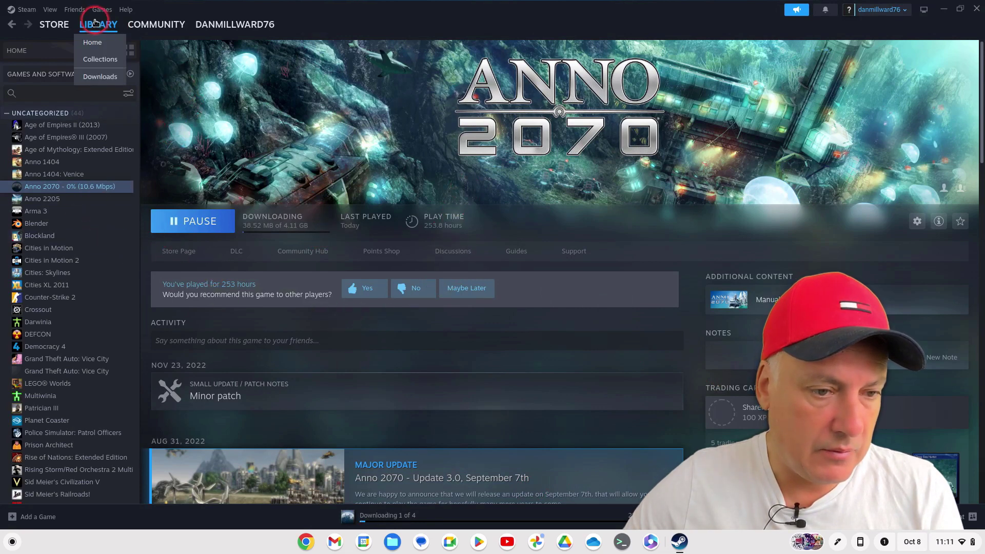
pyautogui.click(98, 76)
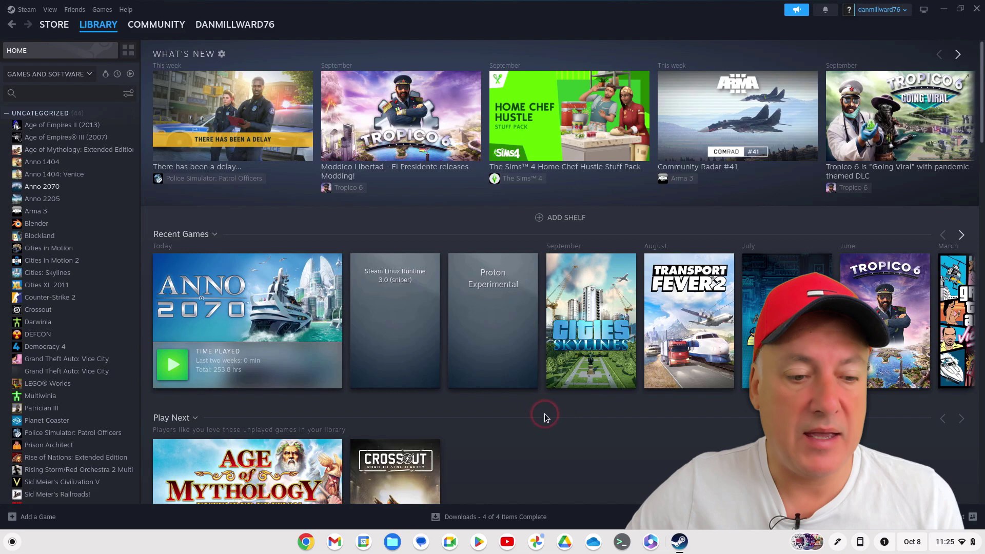
# Select Anno 2070 in the Steam library and launch it with PLAY.
pyautogui.click(83, 186)
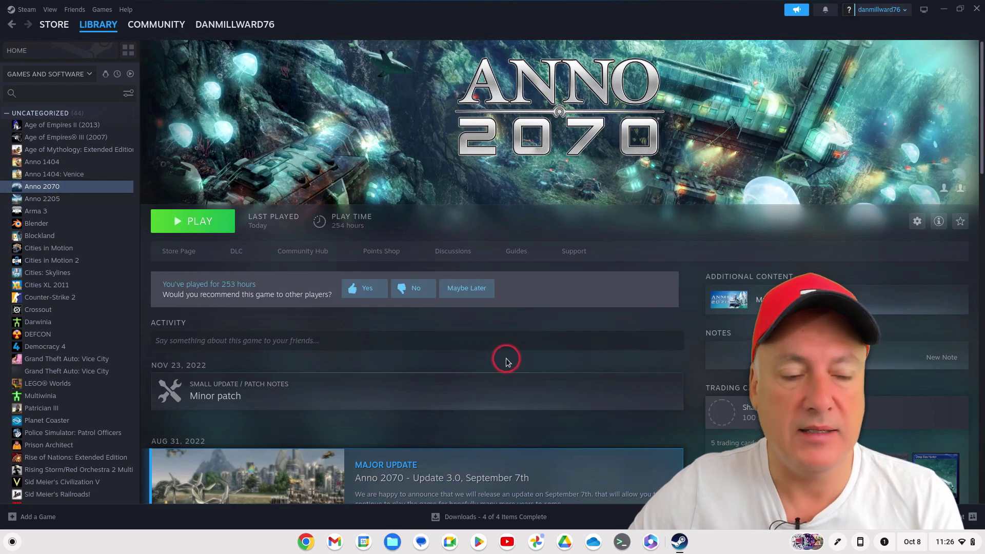
pyautogui.click(207, 227)
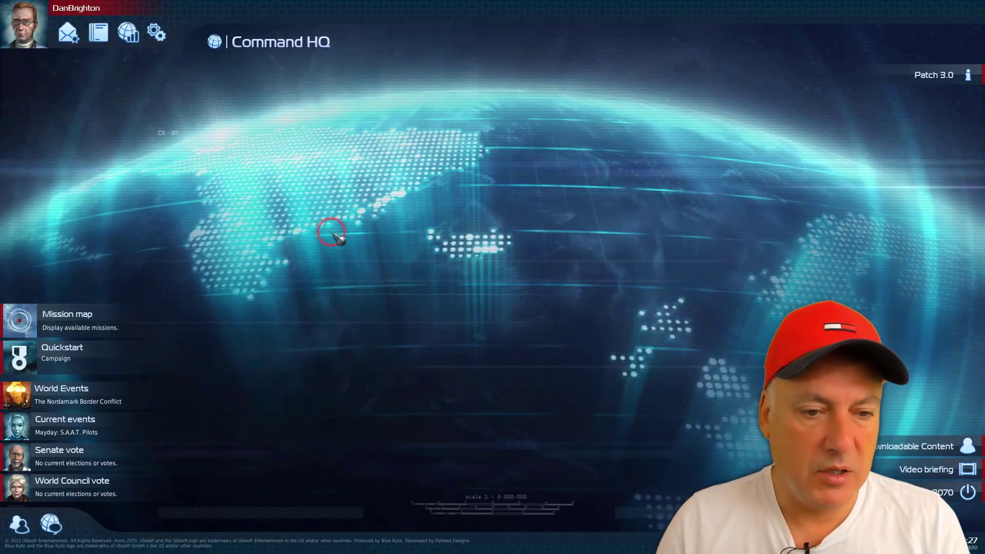
# Start a Continuous game on Easy difficulty from the Mission map, loading onto the island Sonata.
pyautogui.click(77, 319)
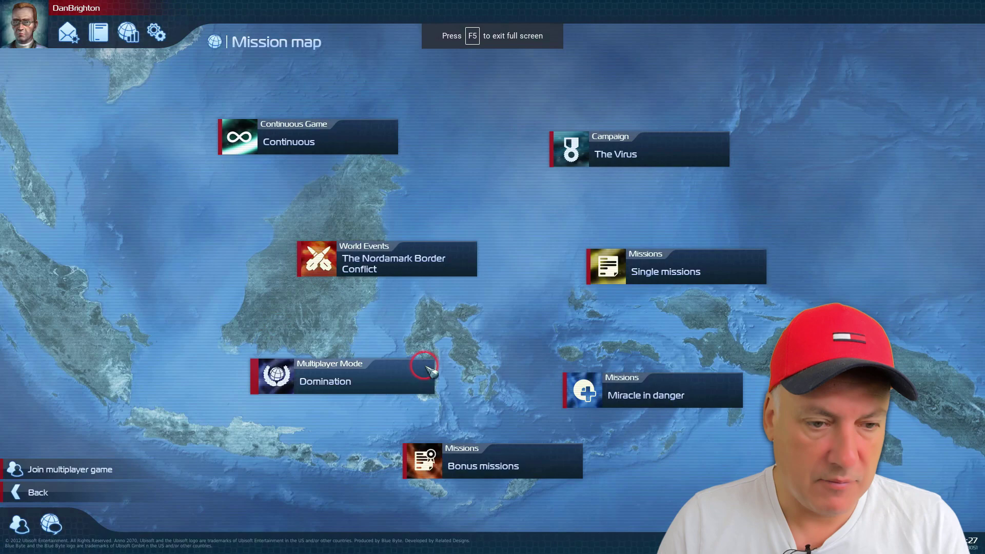
pyautogui.click(308, 145)
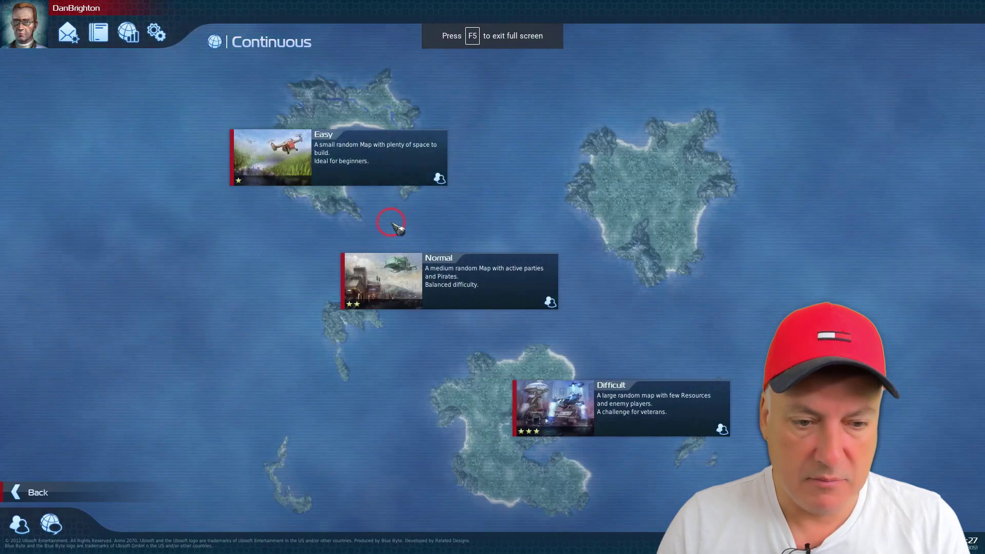
pyautogui.click(325, 159)
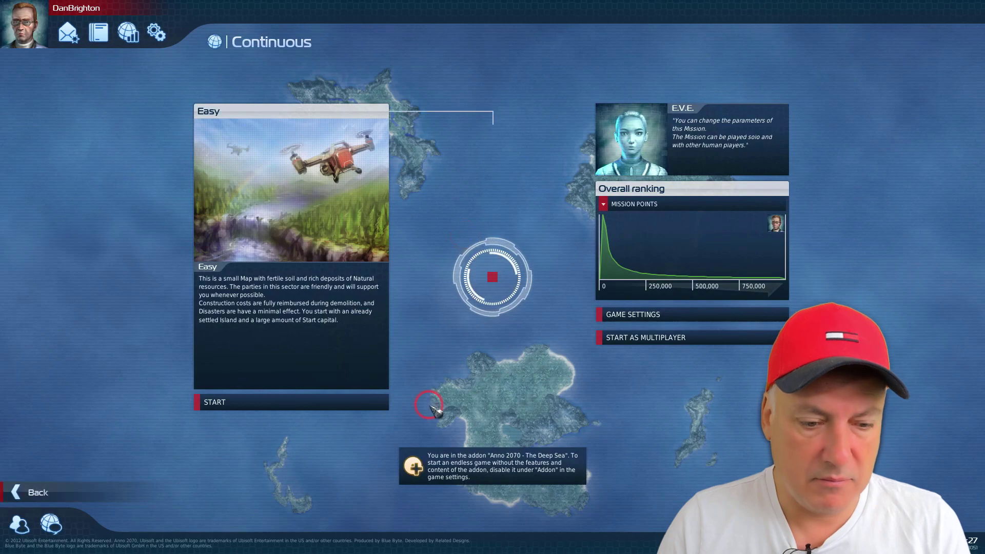
pyautogui.click(257, 414)
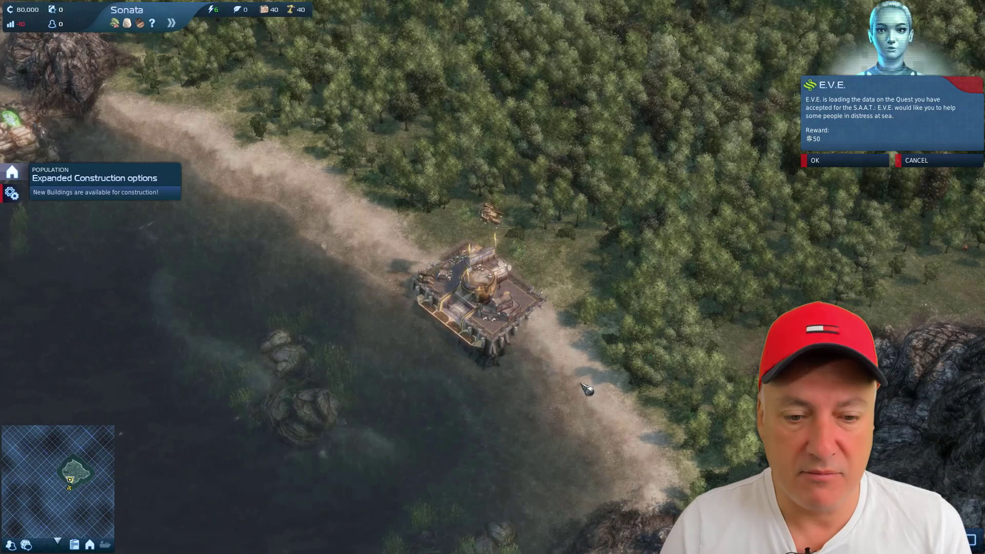
# Survey the island's shoreline and forest with panning and zooming, then pause to Command HQ with Esc.
pyautogui.press('Right')
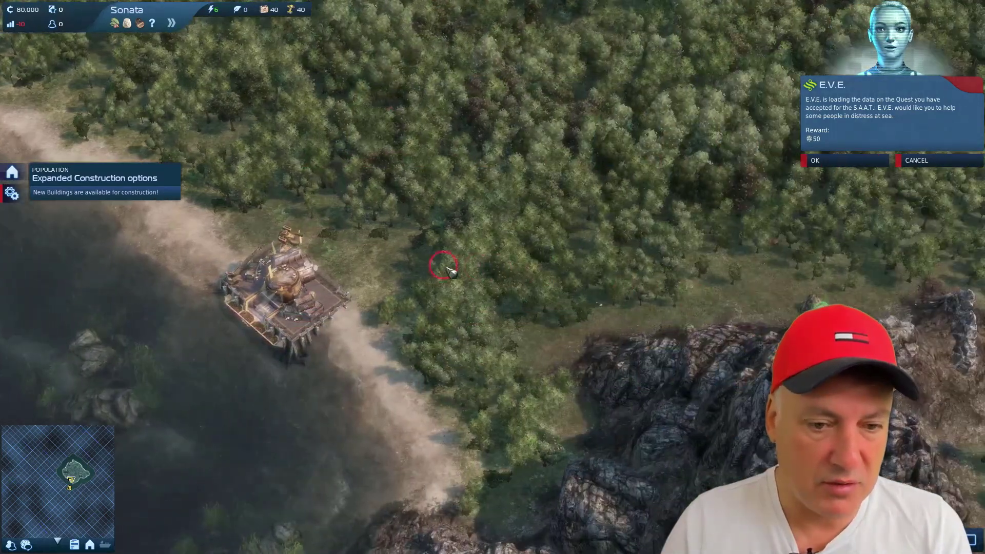
pyautogui.press('Left')
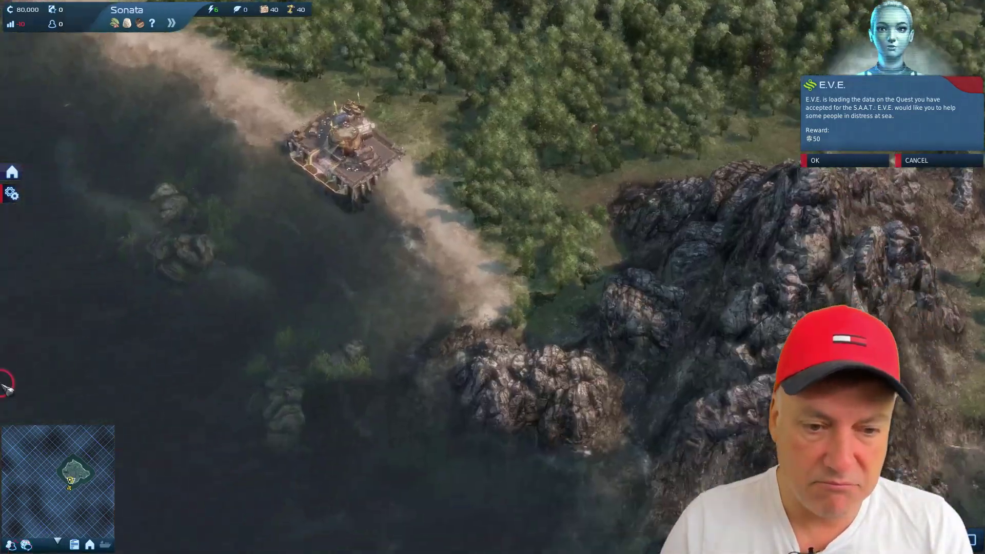
pyautogui.press('Up')
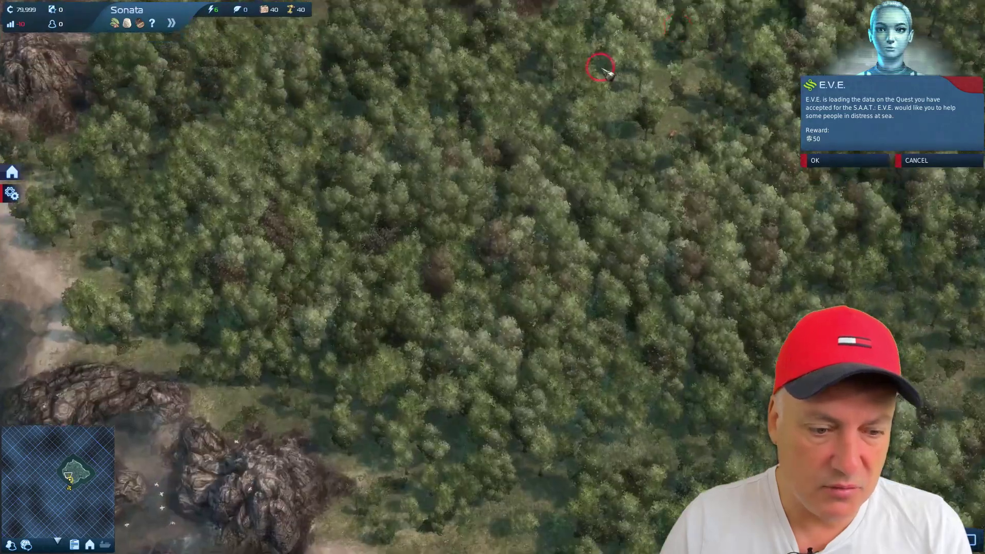
pyautogui.scroll(5, 579, 241)
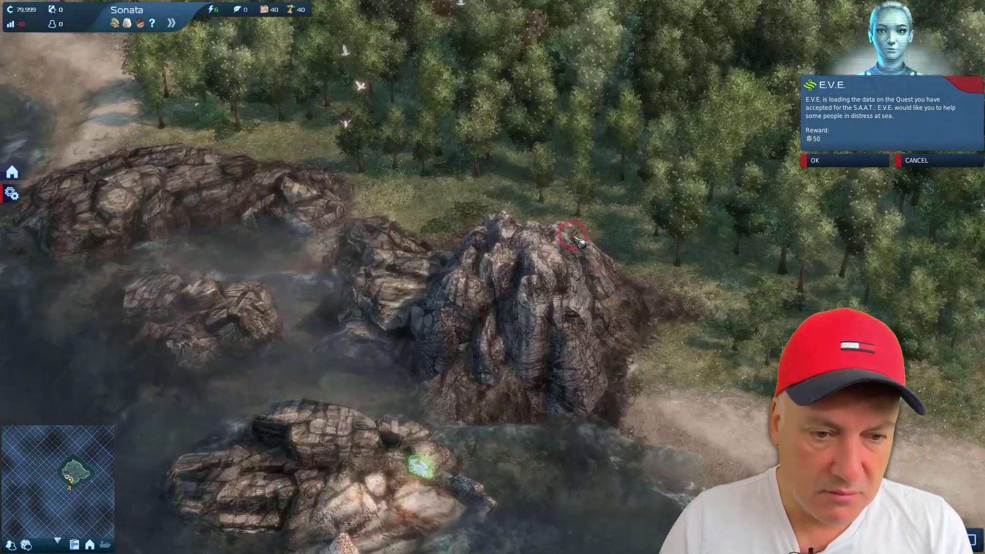
pyautogui.scroll(-5, 578, 241)
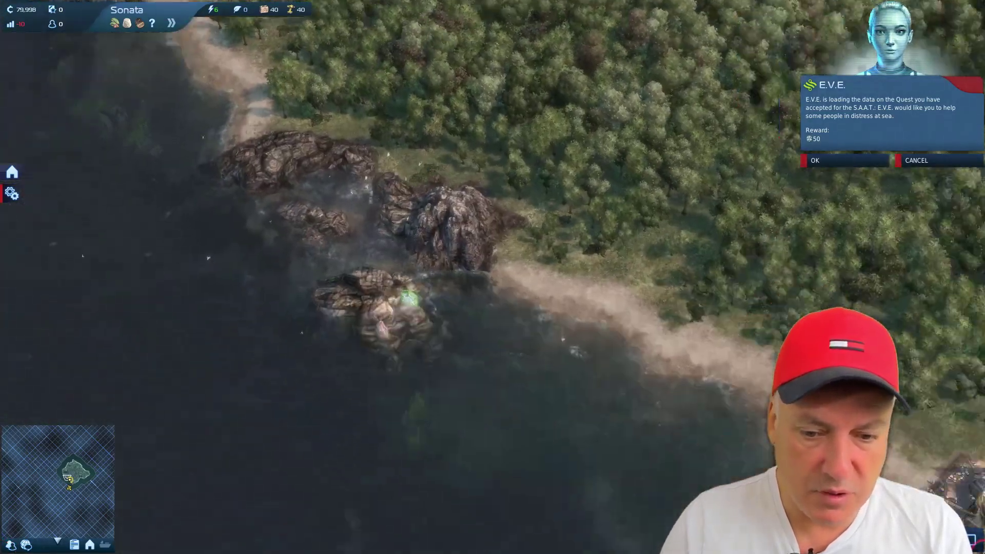
pyautogui.scroll(-4, 579, 242)
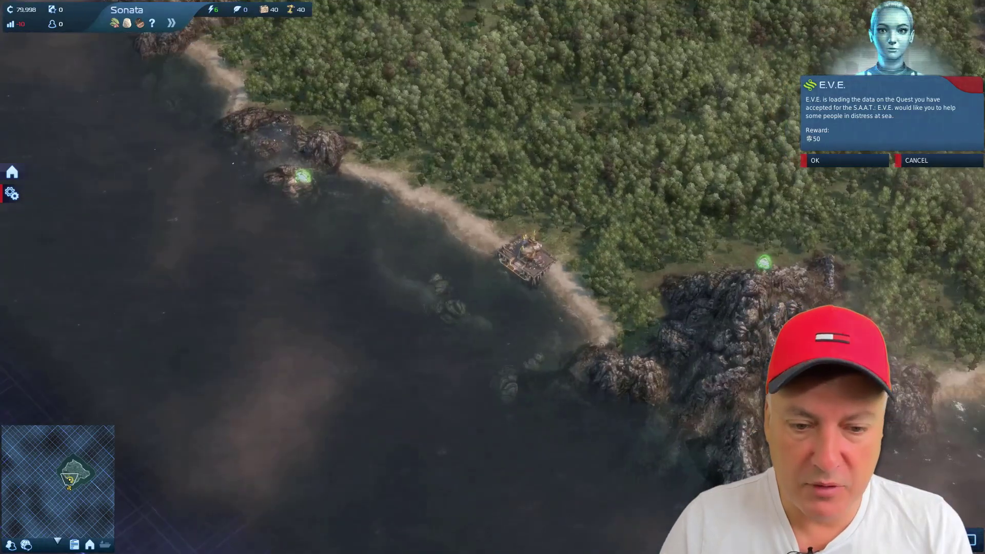
pyautogui.scroll(4, 527, 257)
pyautogui.scroll(-4, 528, 257)
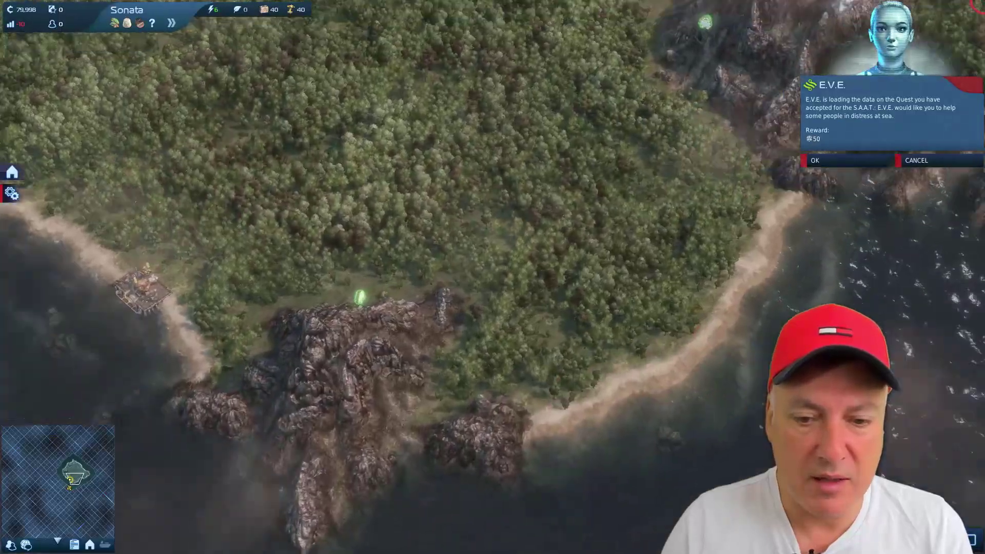
pyautogui.moveTo(977, 6)
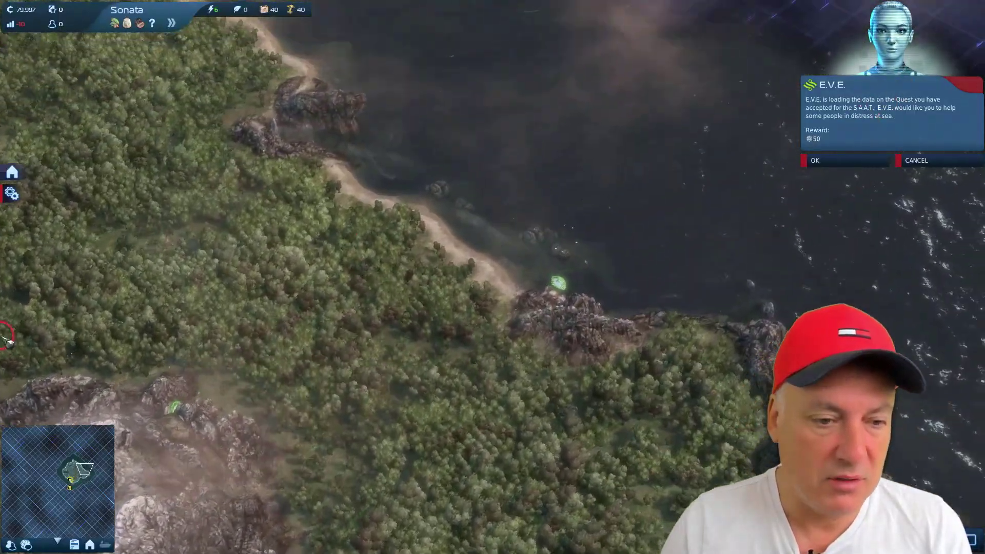
pyautogui.moveTo(6, 356)
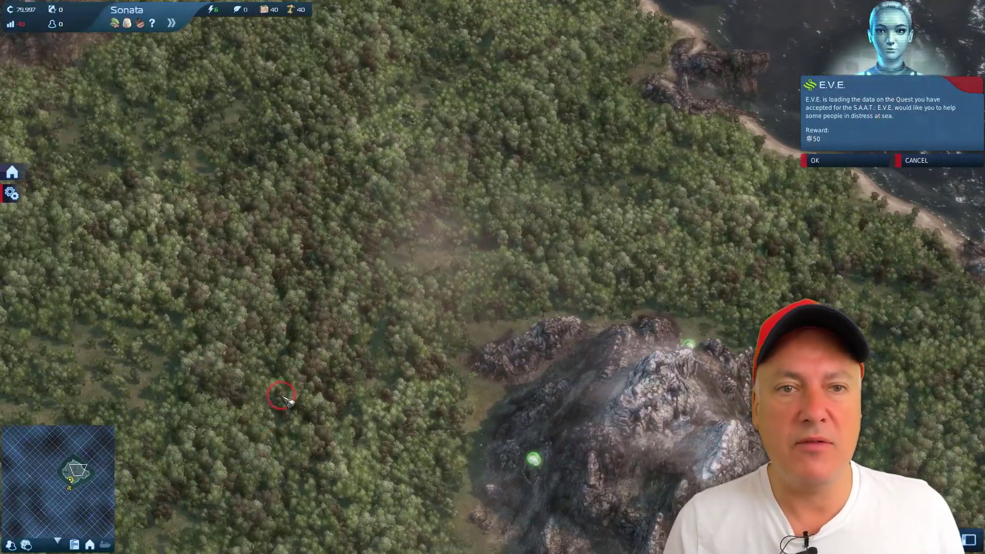
pyautogui.press('Escape')
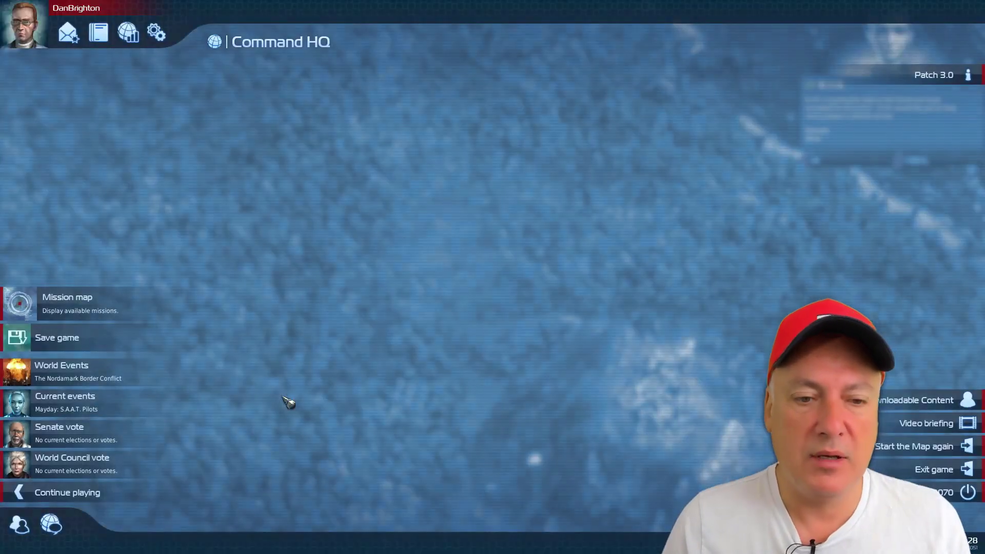